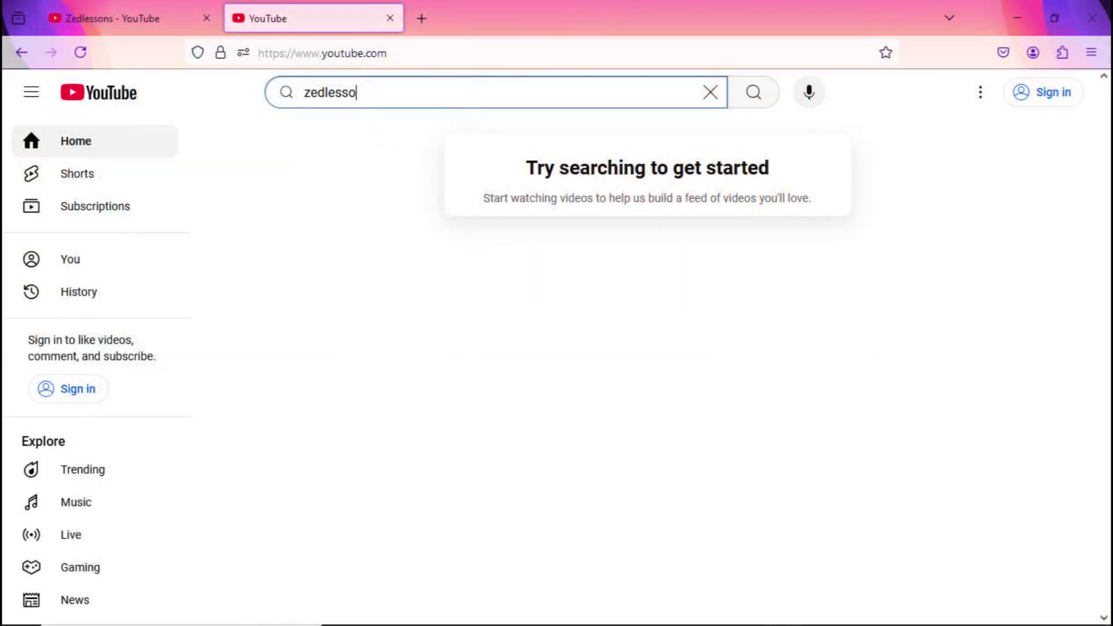
Step: Finish entering 'zedlessons' in the YouTube search box and run the search
text(ns)
click(767, 106)
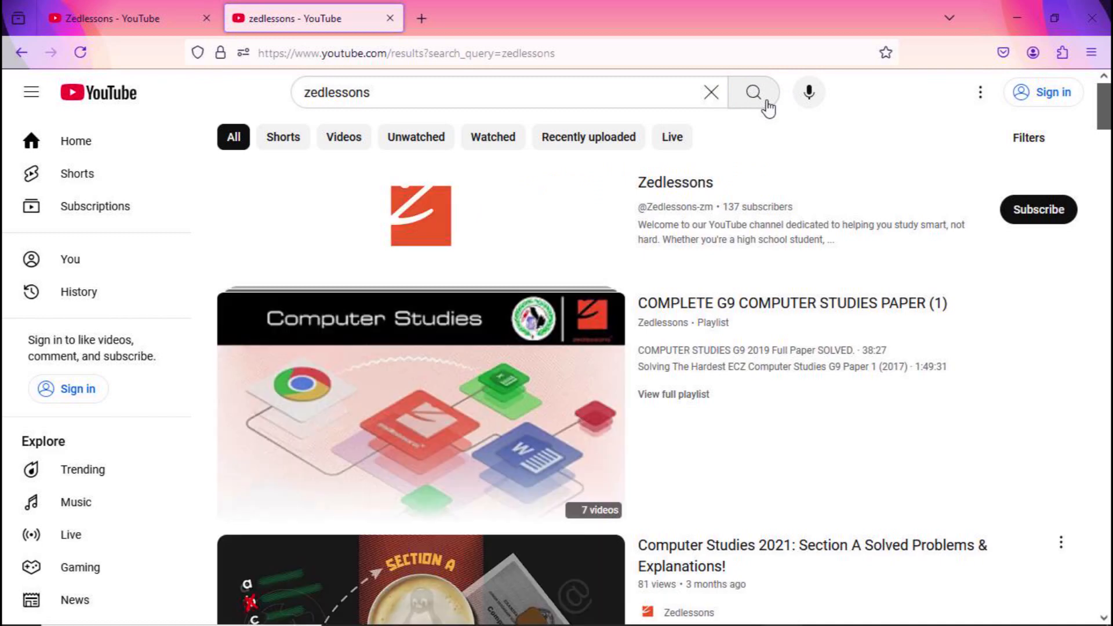
Step: Open the Zedlessons channel, expand its About links, and follow the 'Download our free book' Drive link
click(650, 187)
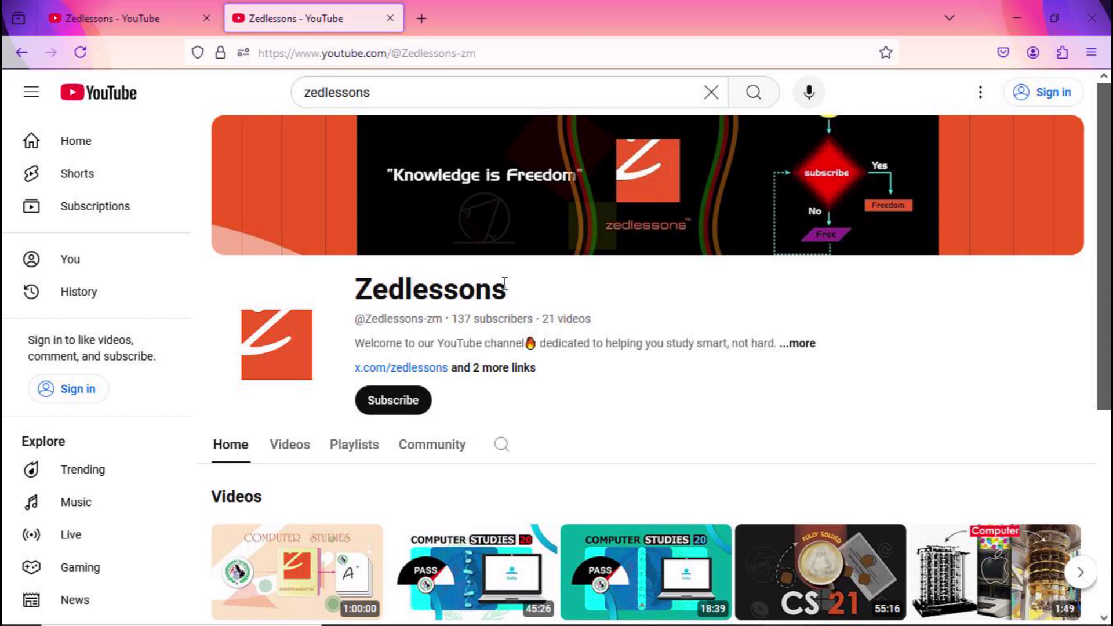
click(505, 371)
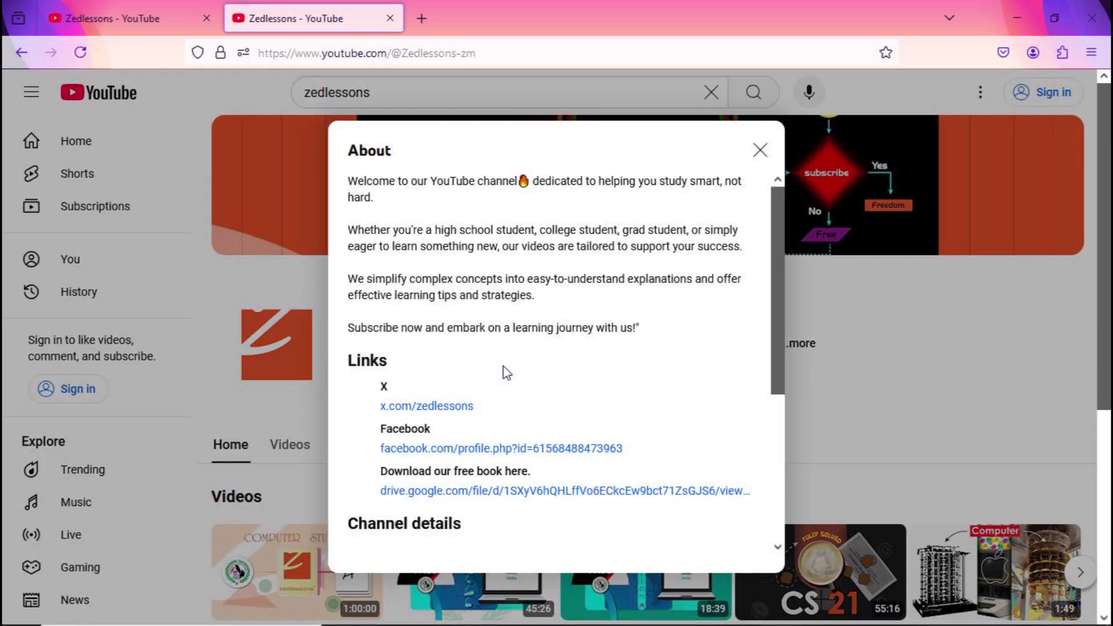
drag(775, 260, 777, 319)
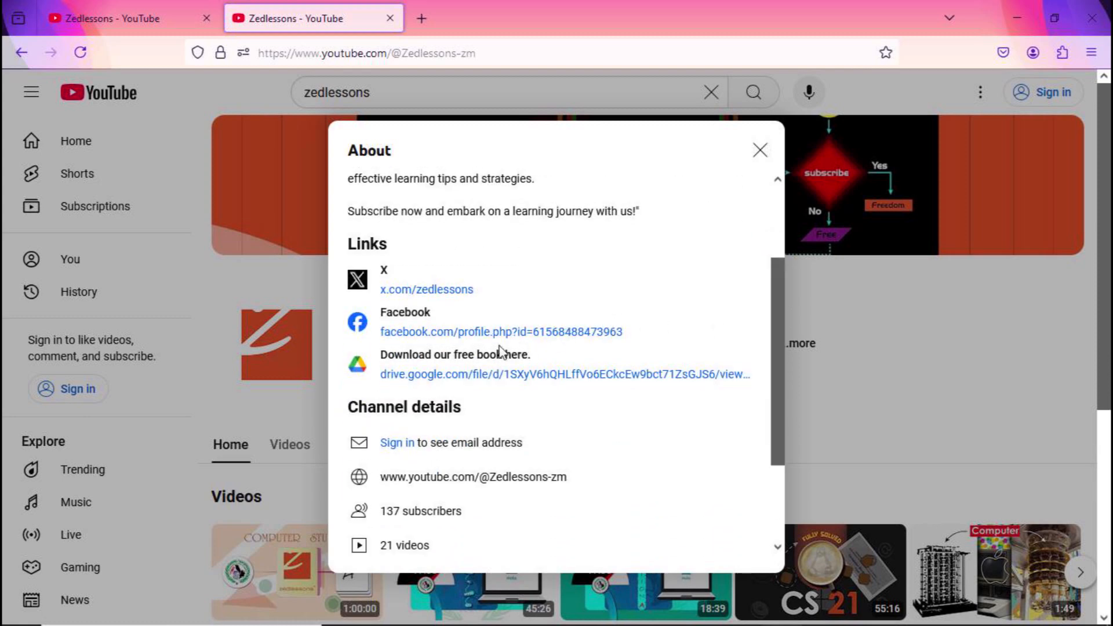
drag(775, 326, 758, 268)
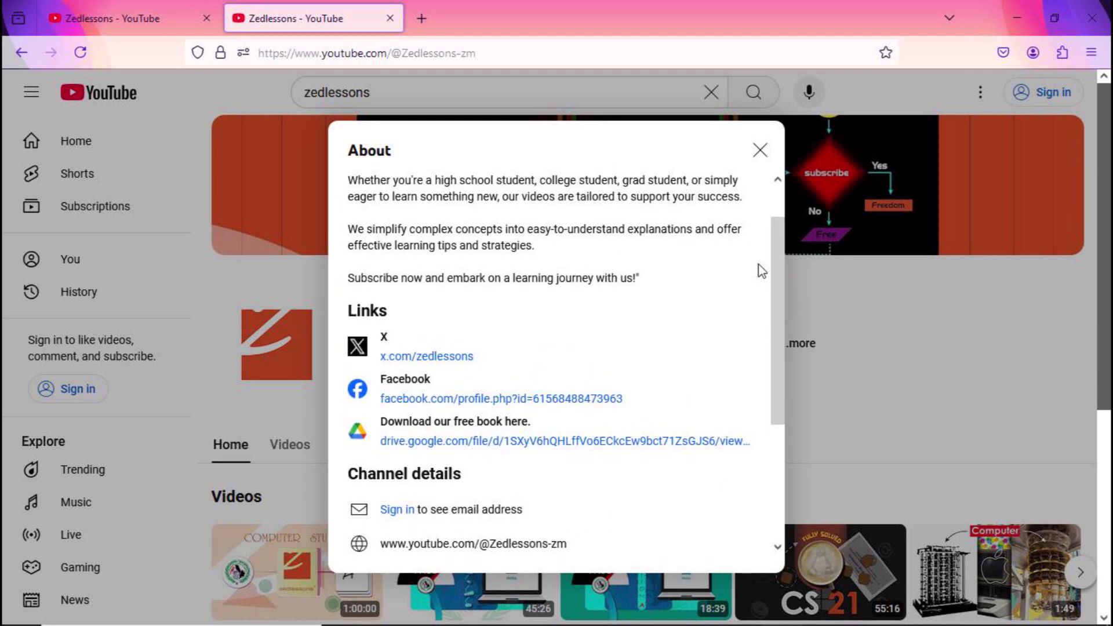
click(451, 443)
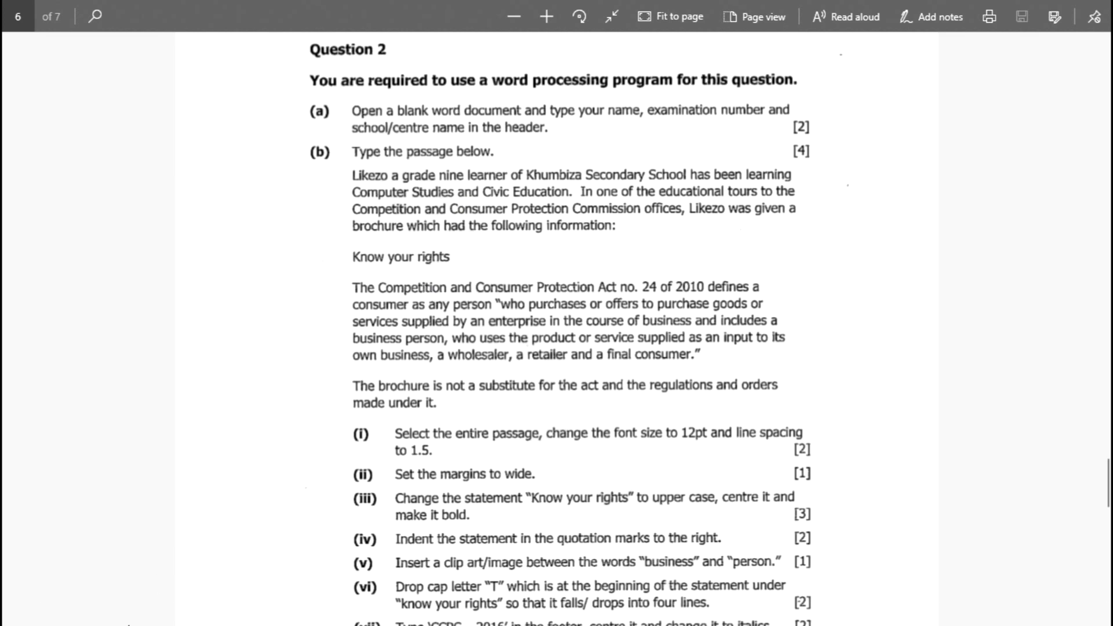
Step: Launch Word 2016 by searching 'WORD' from the Start menu
mouse_move(128, 620)
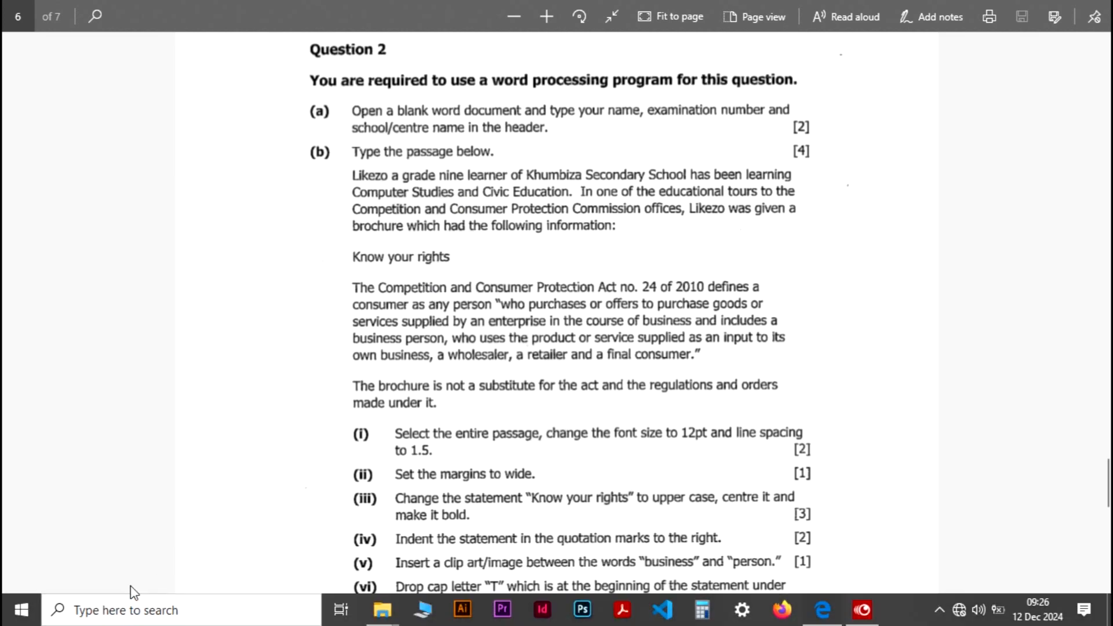
key(super)
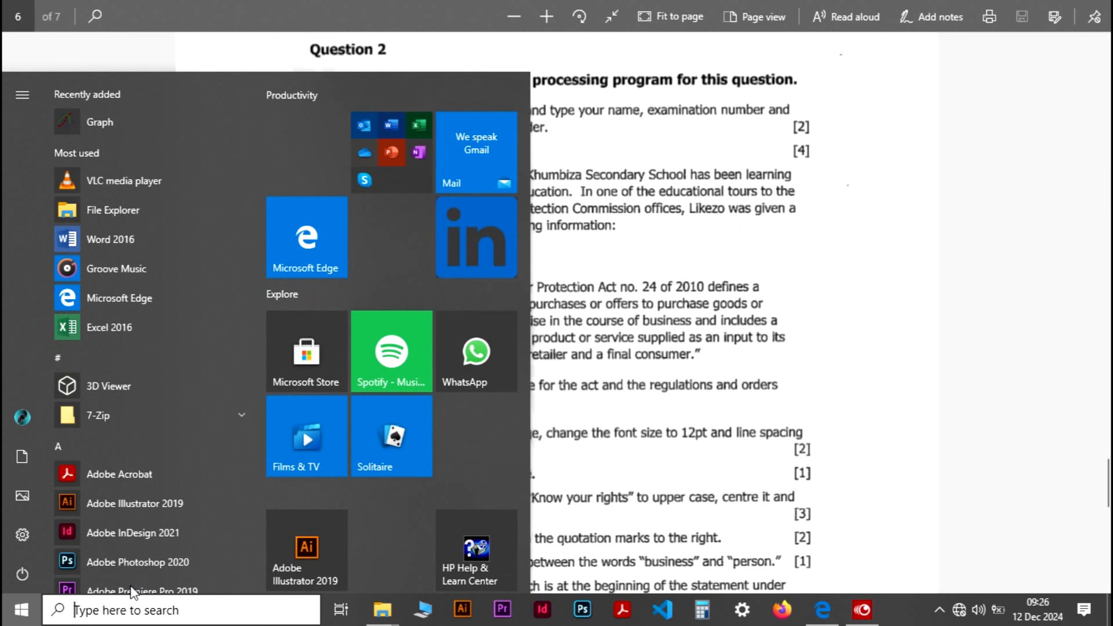
text(WORD)
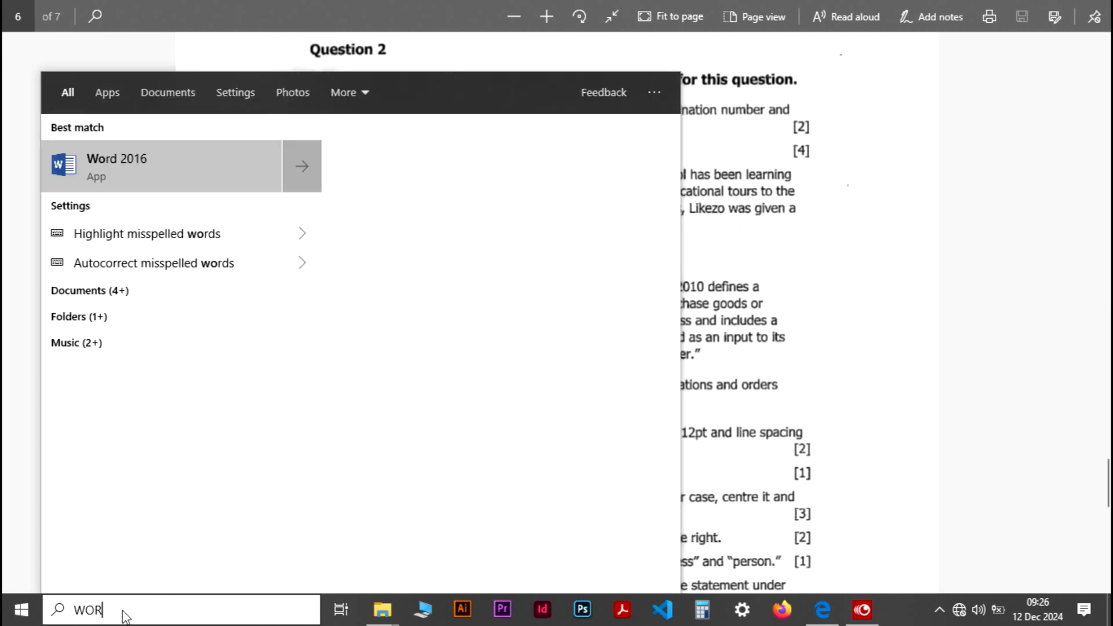
key(Return)
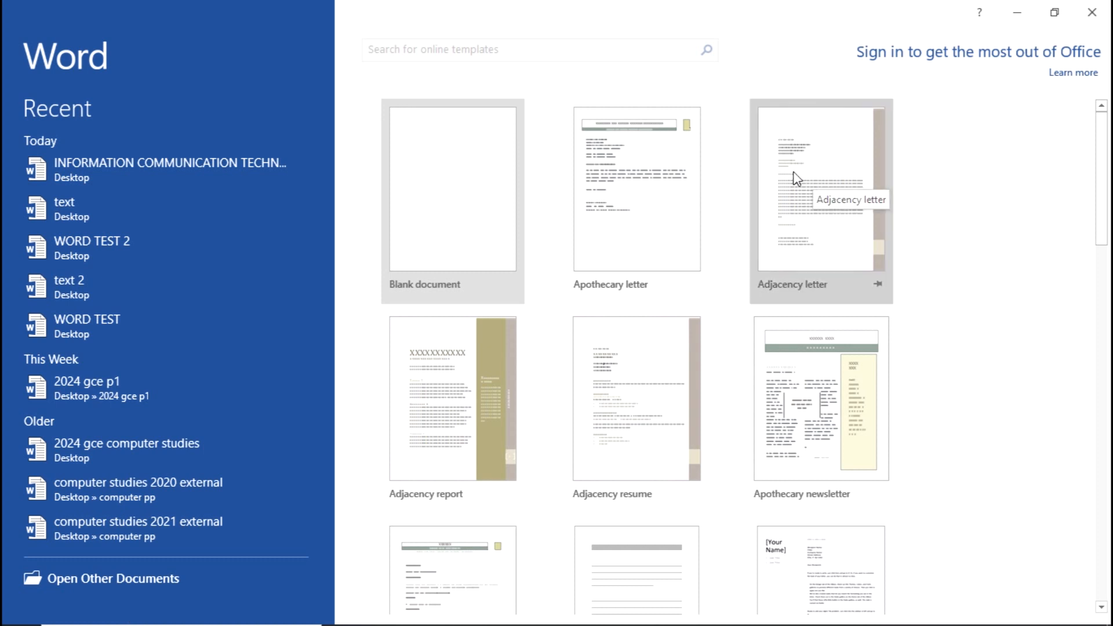
Step: Create a blank document and insert the Blank (Three Columns) header
click(448, 211)
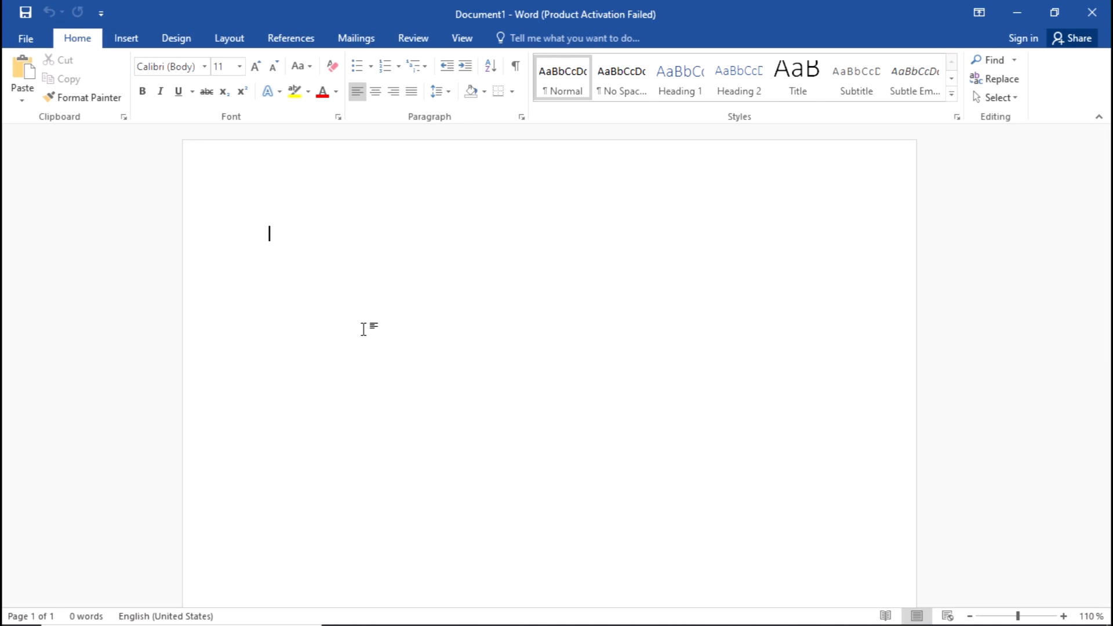
double_click(329, 165)
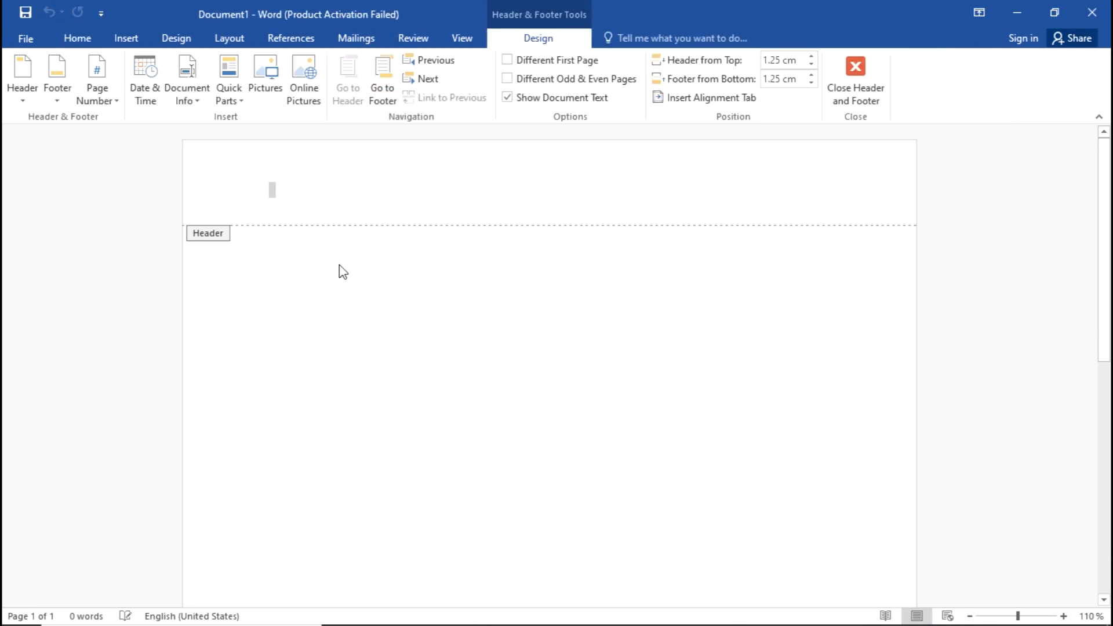
click(857, 65)
click(107, 37)
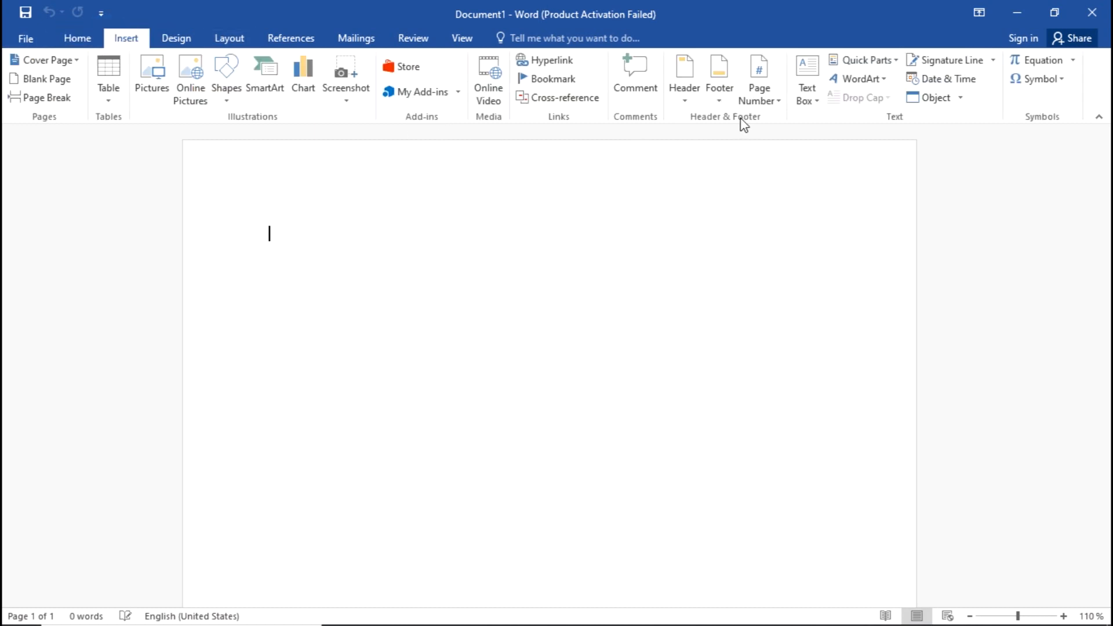
click(696, 54)
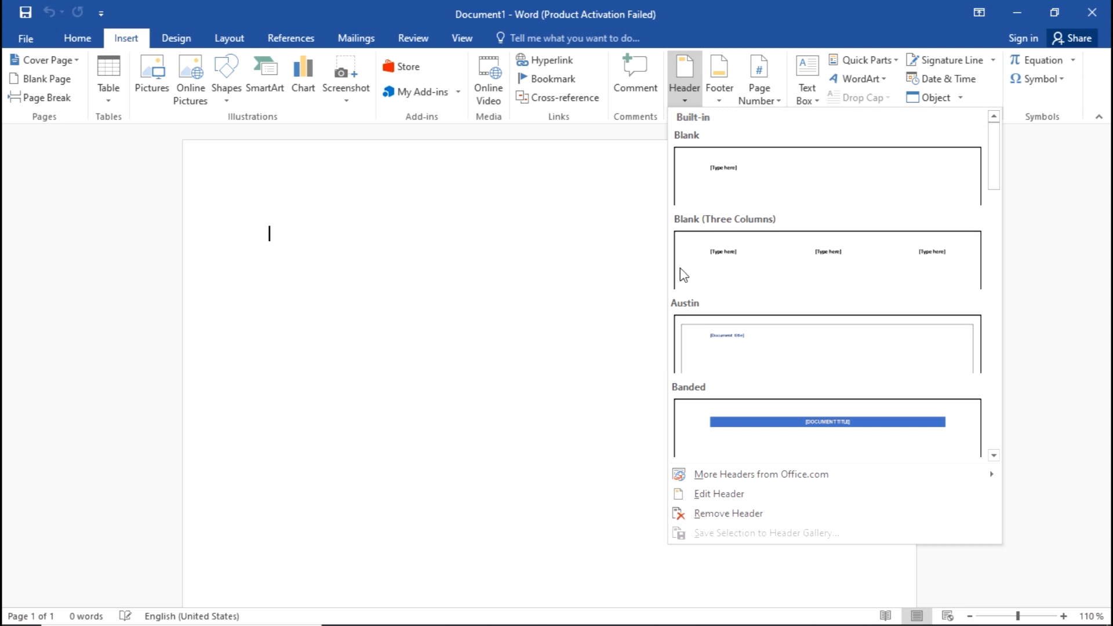
click(723, 247)
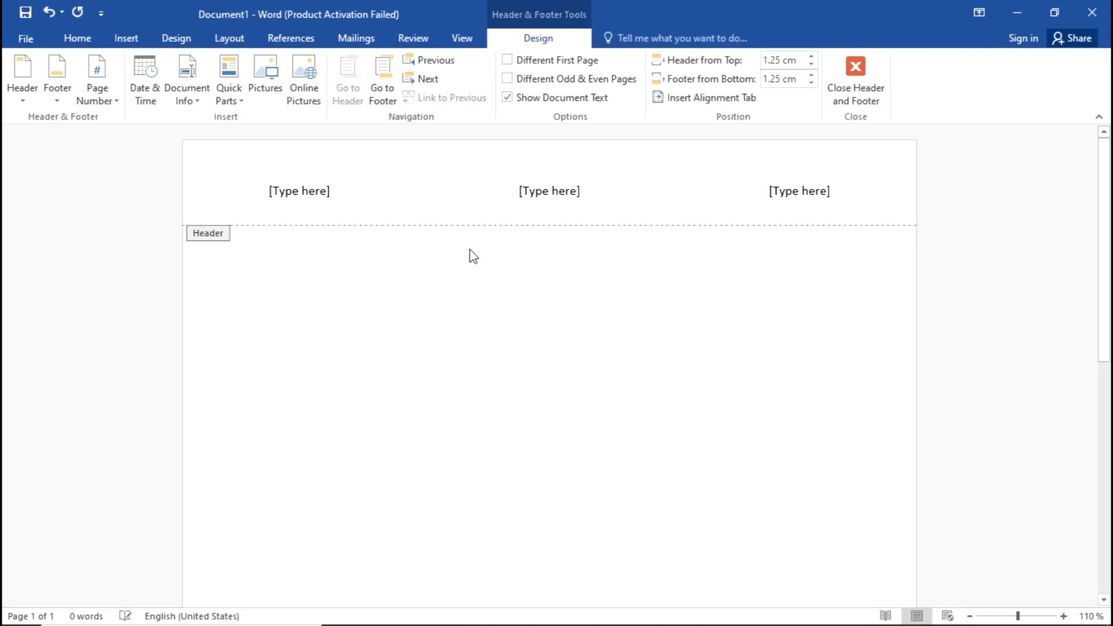
Step: Fill the three header placeholders with the candidate's name, examination number and centre number, then return to the body
click(309, 190)
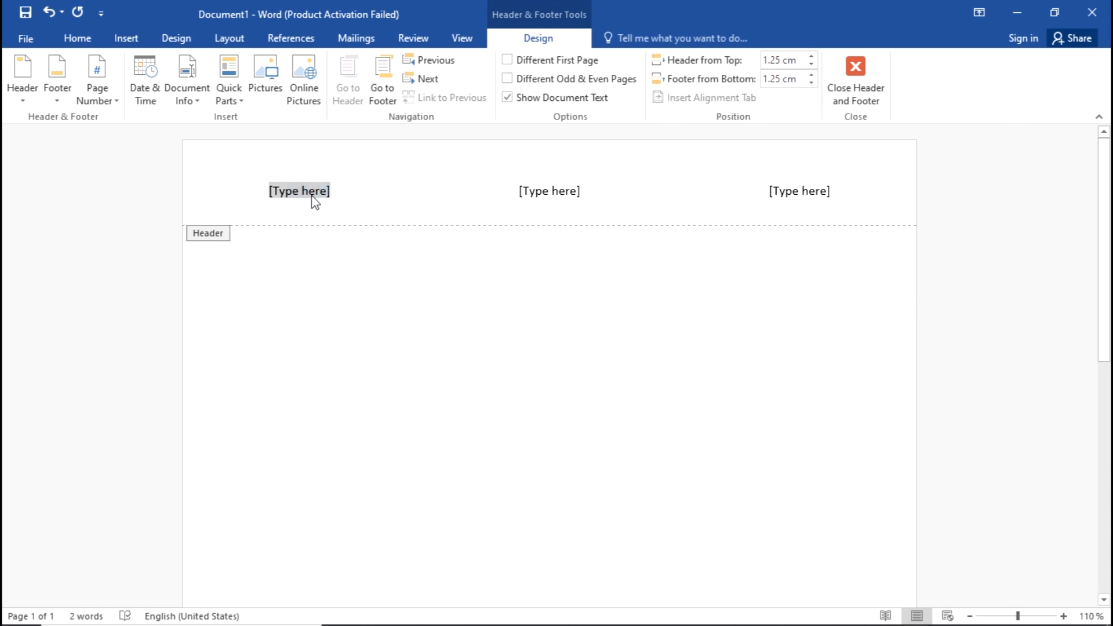
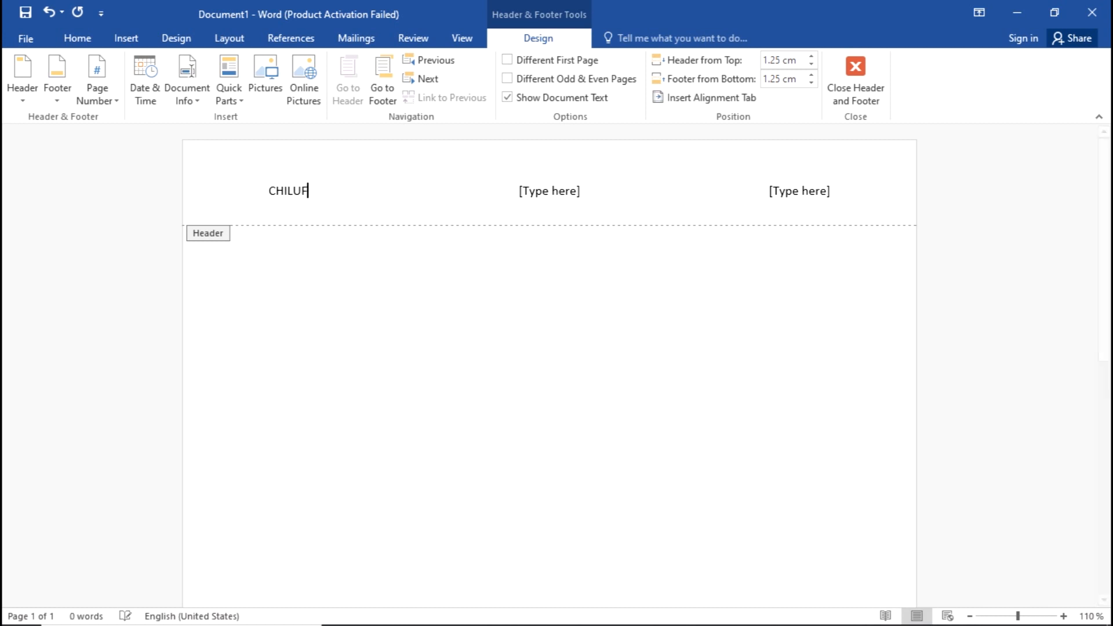
click(553, 193)
text(1234567890)
click(799, 191)
text(3456)
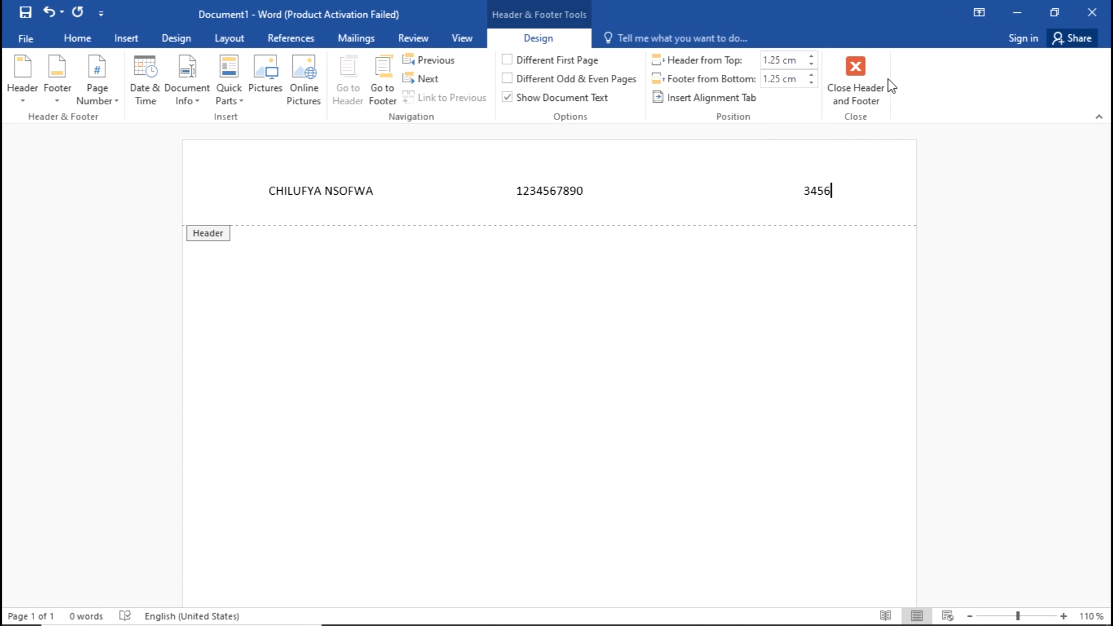
click(875, 71)
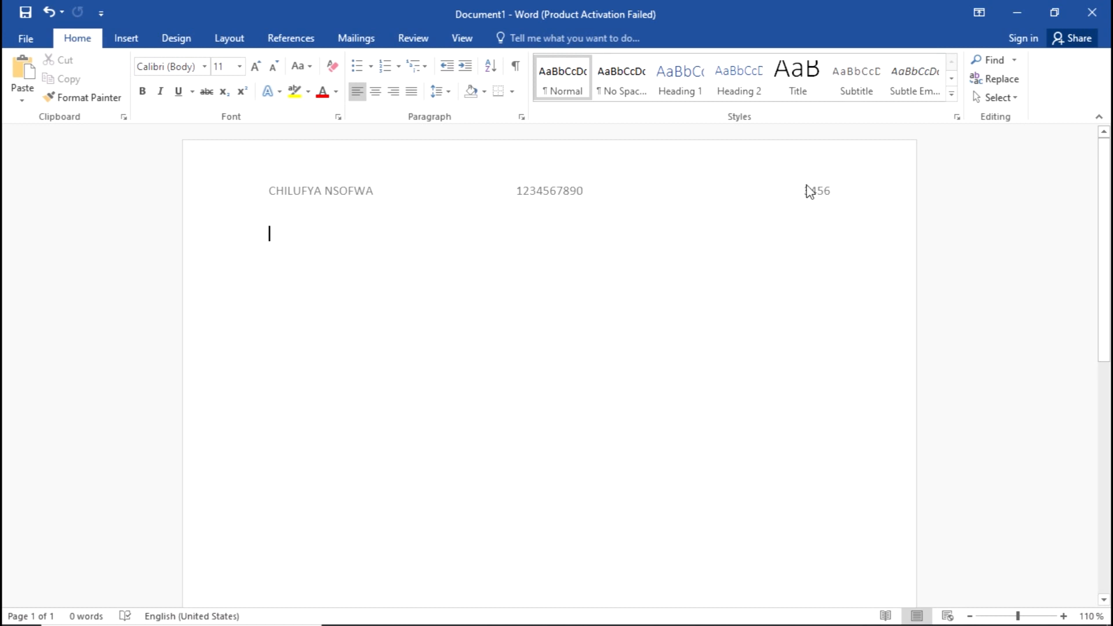
double_click(328, 184)
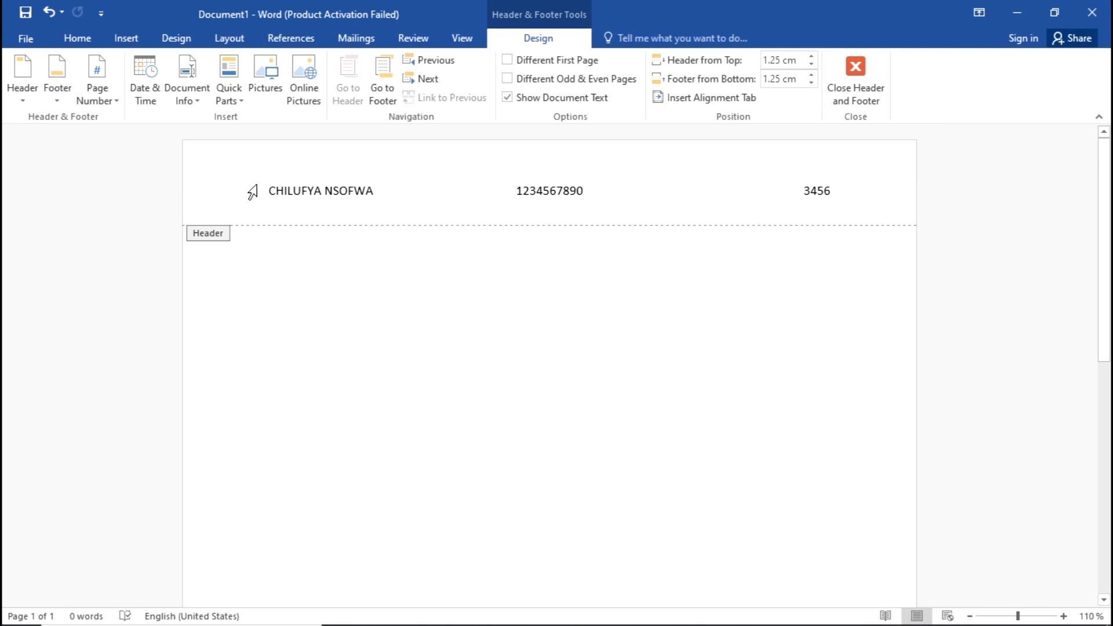
double_click(372, 274)
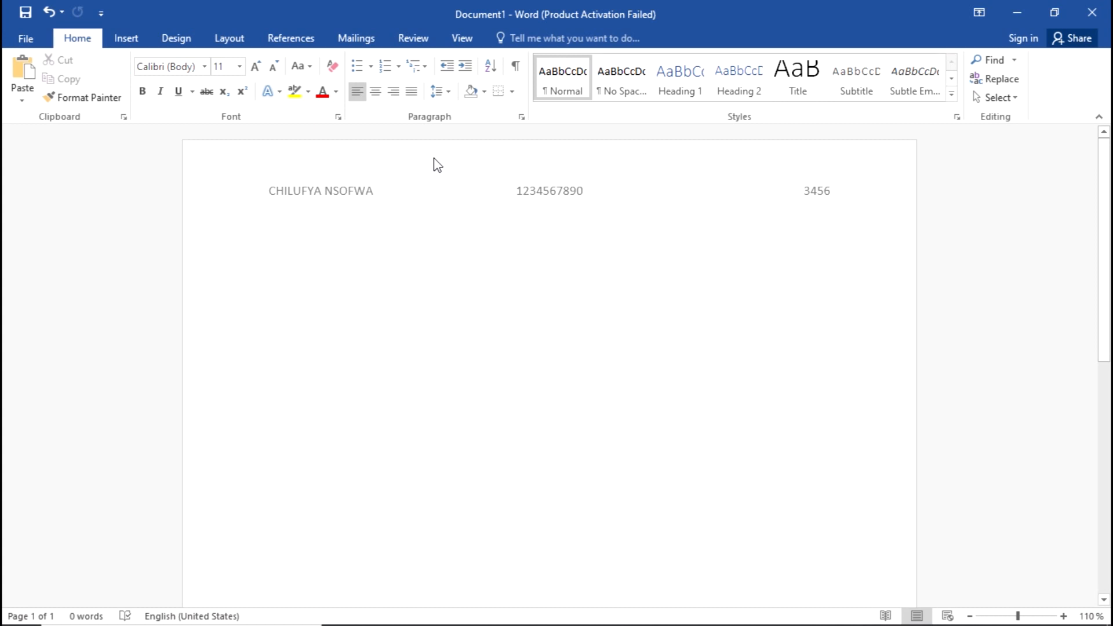
Step: Type the Likezo brochure passage from Question 2(b), checking it against the exam paper
key(alt+Tab)
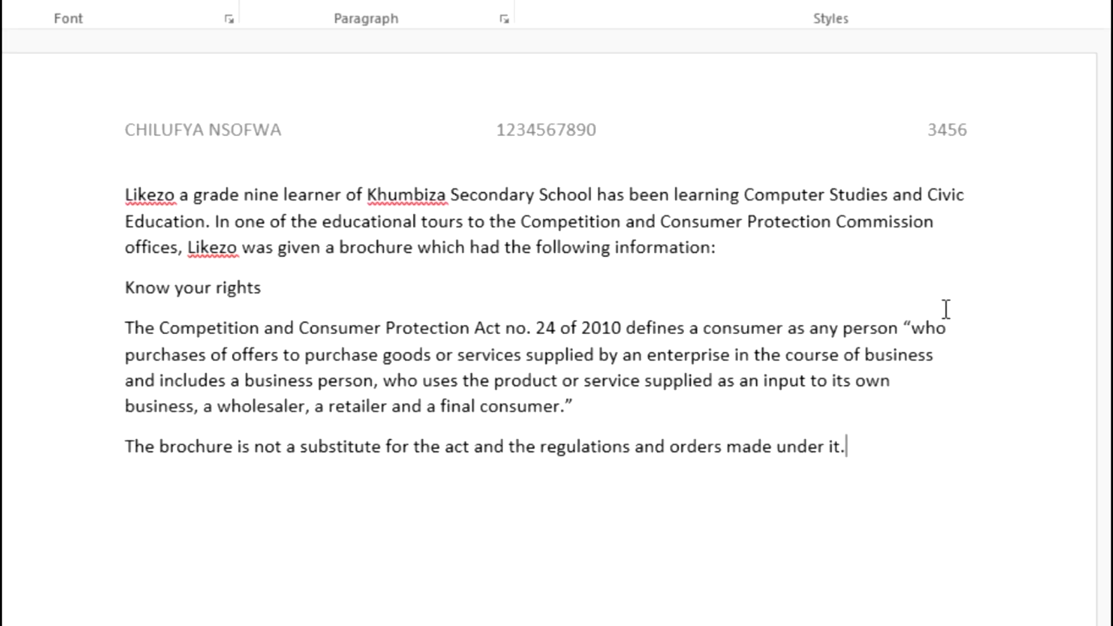
key(alt+Tab)
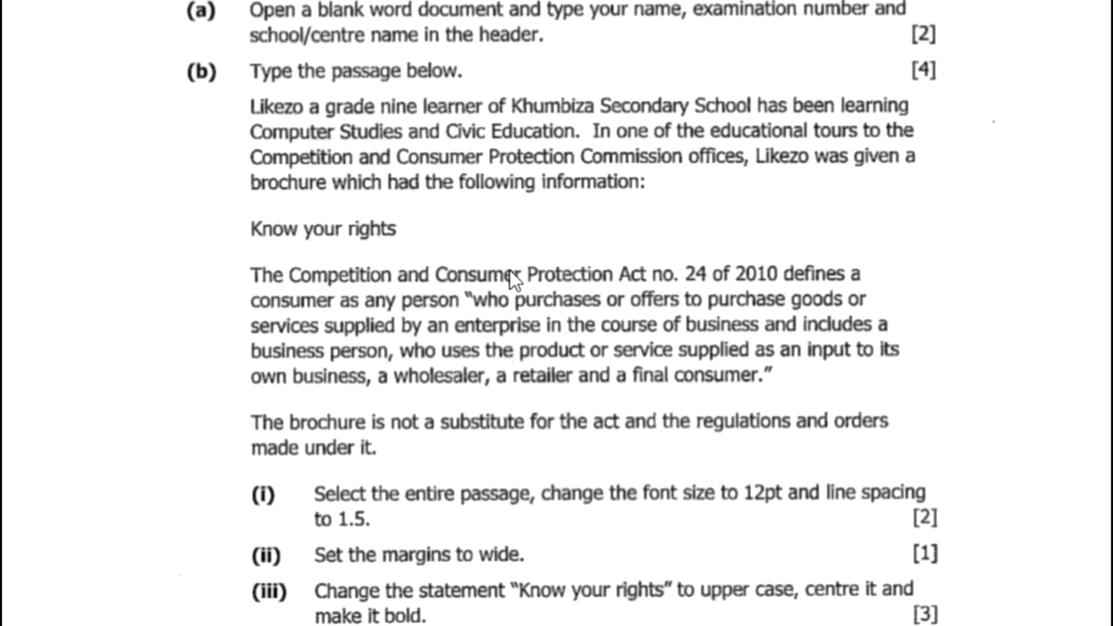
Step: Change the capital 'Grade' in the passage's first sentence to lowercase 'grade'
key(alt+Tab)
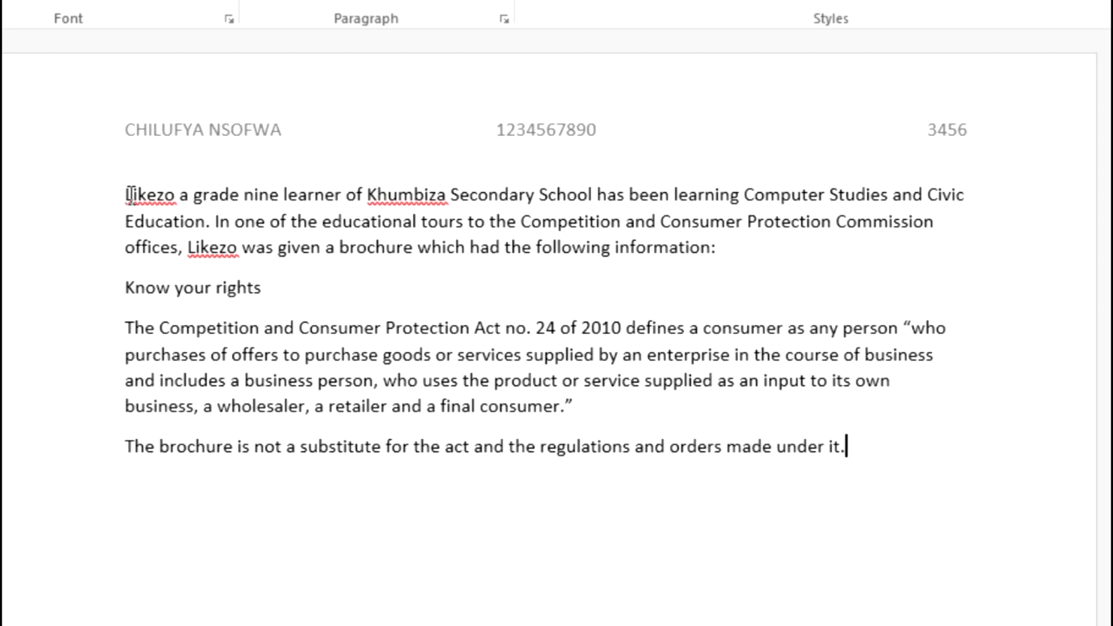
click(204, 194)
key(BackSpace)
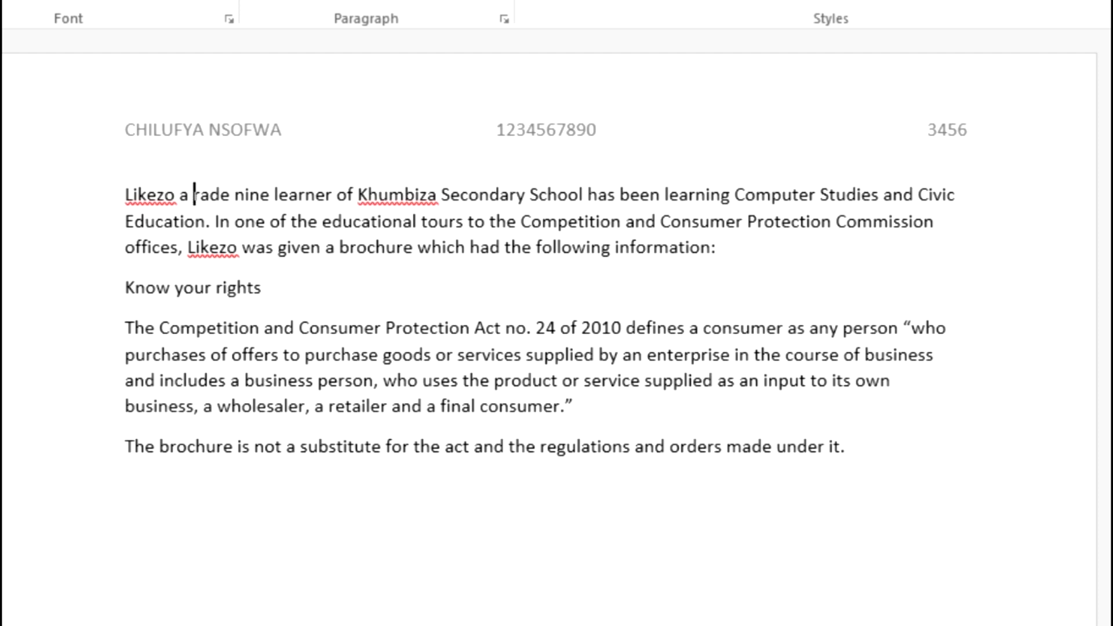
text(G)
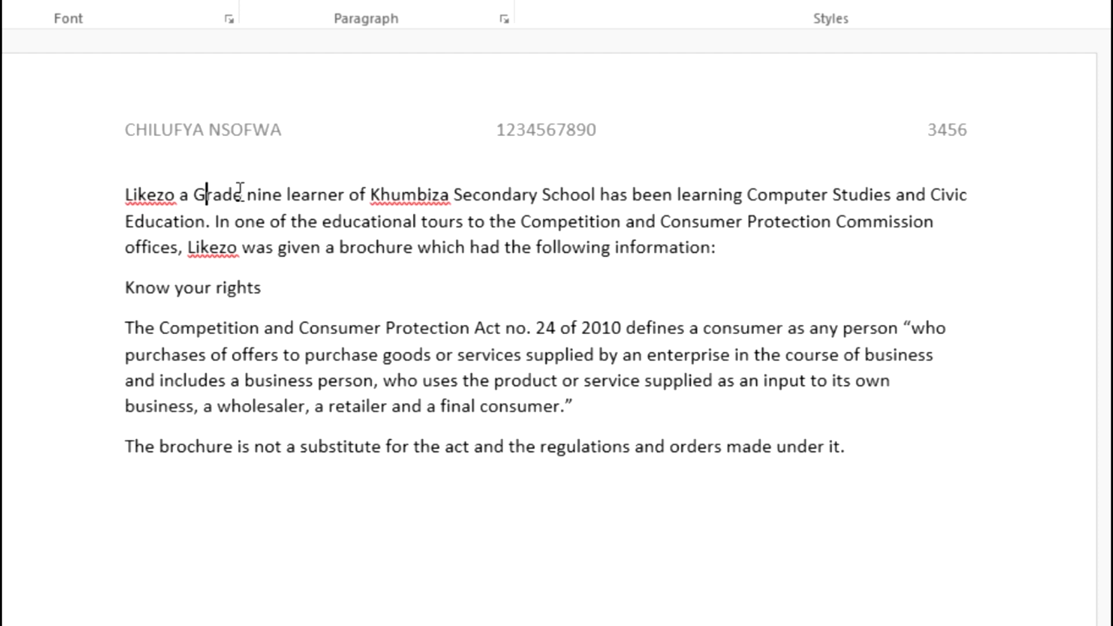
key(BackSpace)
text(G)
key(BackSpace)
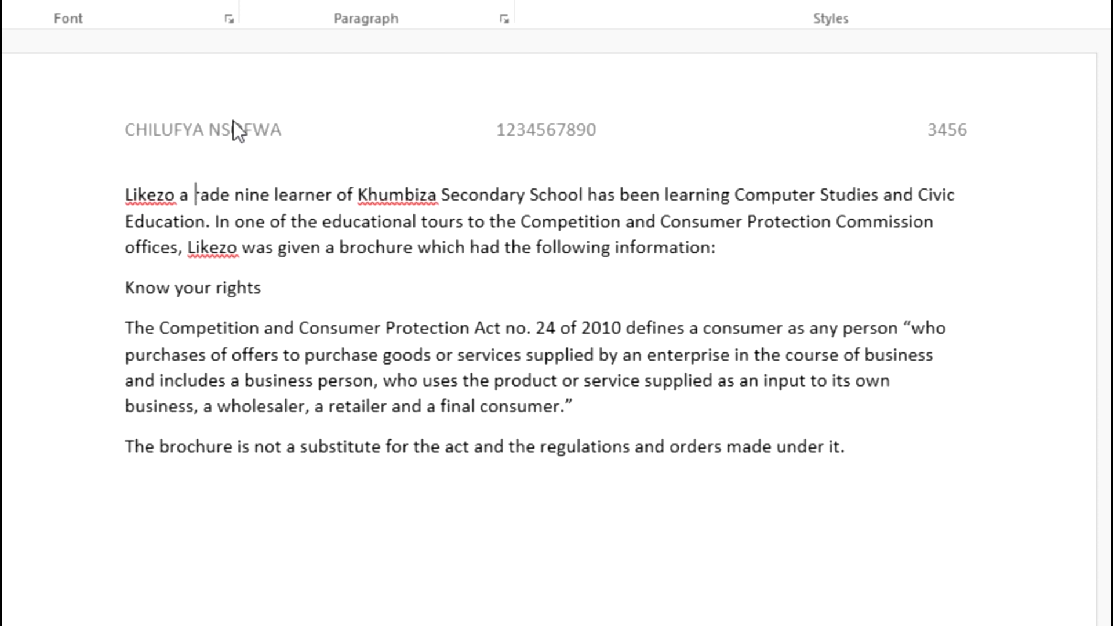
text(g)
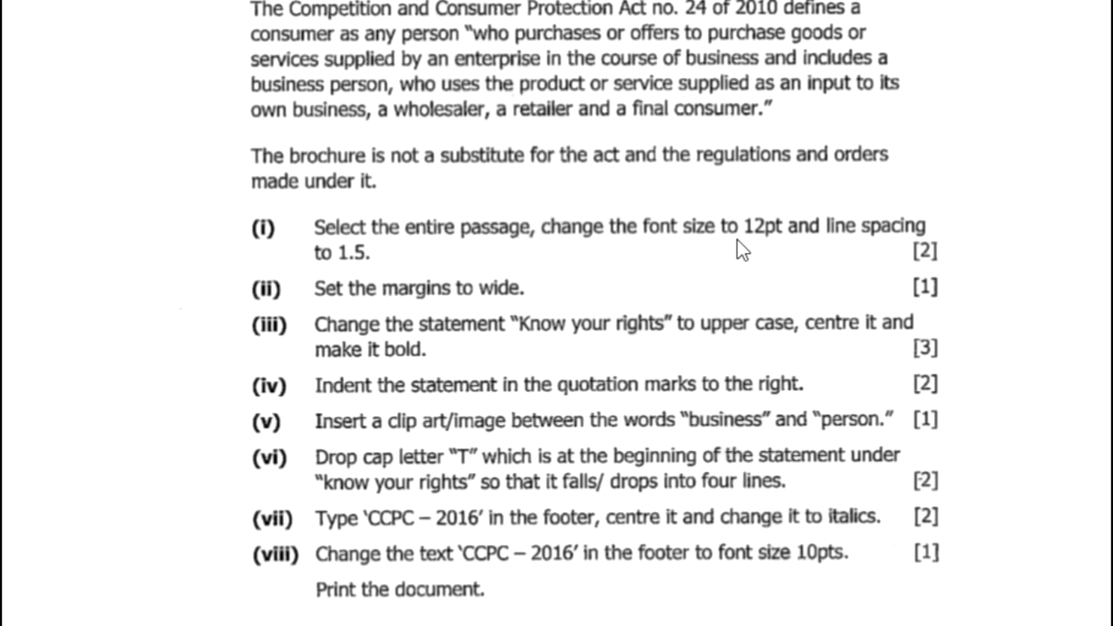
key(alt+Tab)
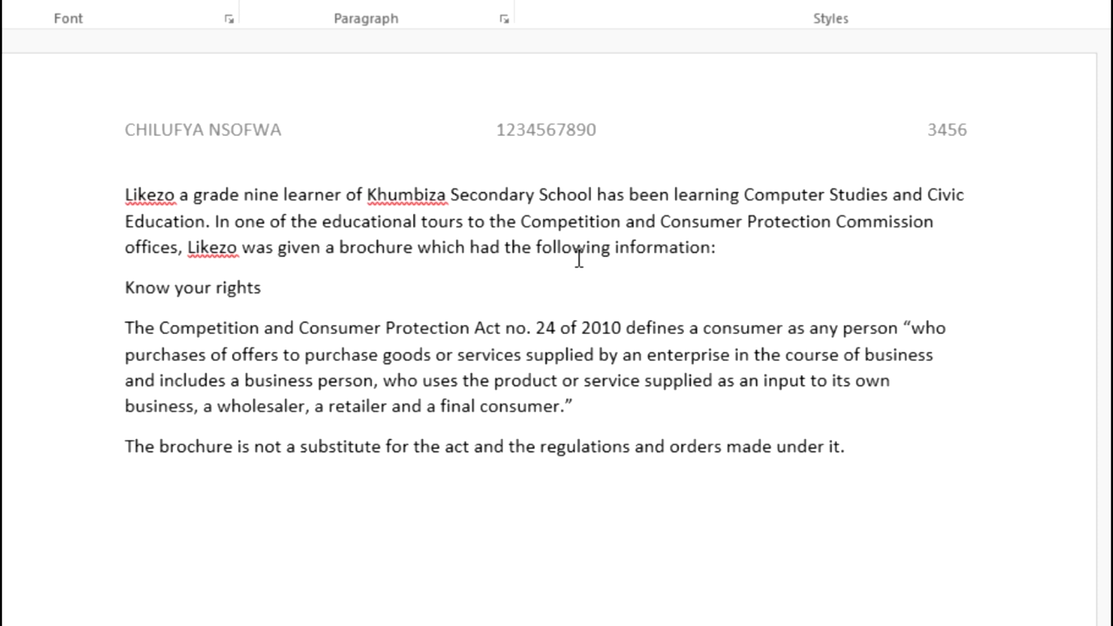
Step: Set all of the passage text to 12 pt with 1.5 line spacing
key(ctrl+a)
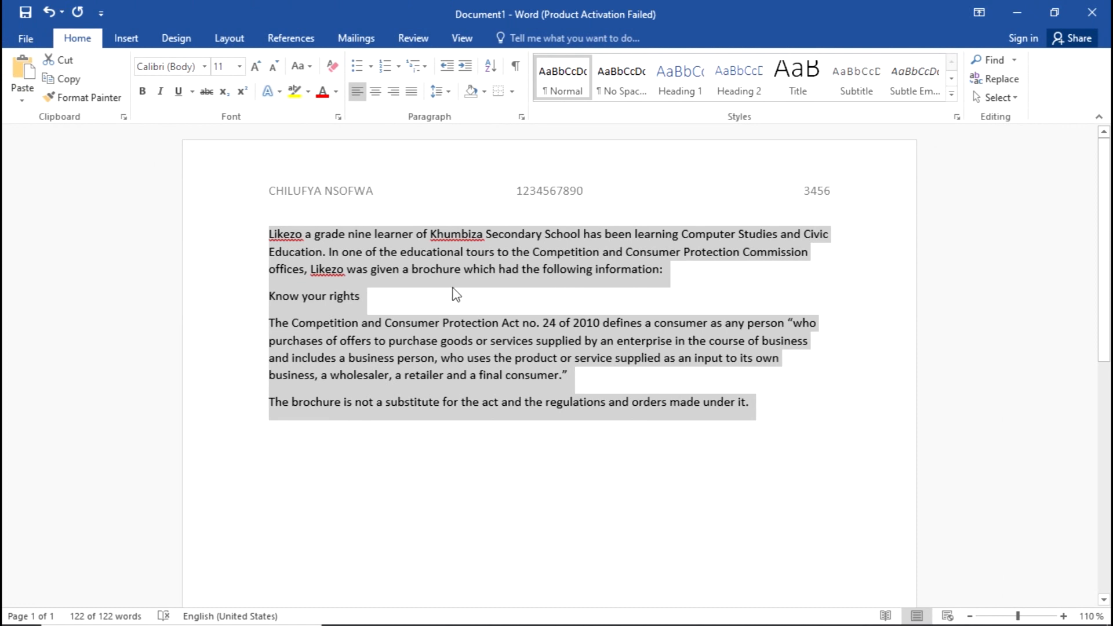
click(239, 66)
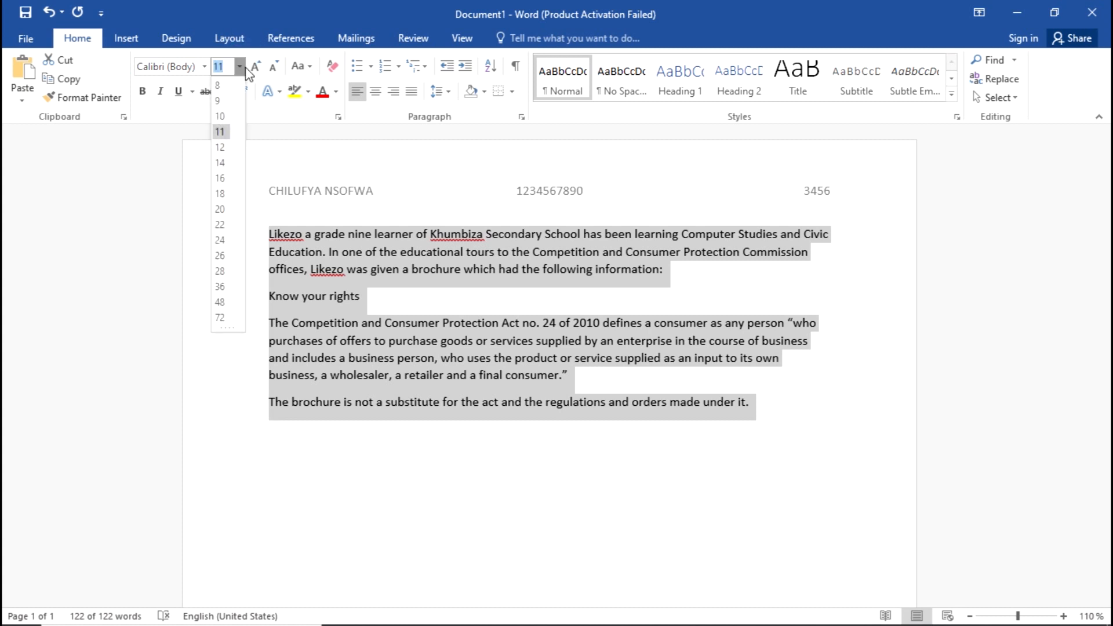
click(221, 147)
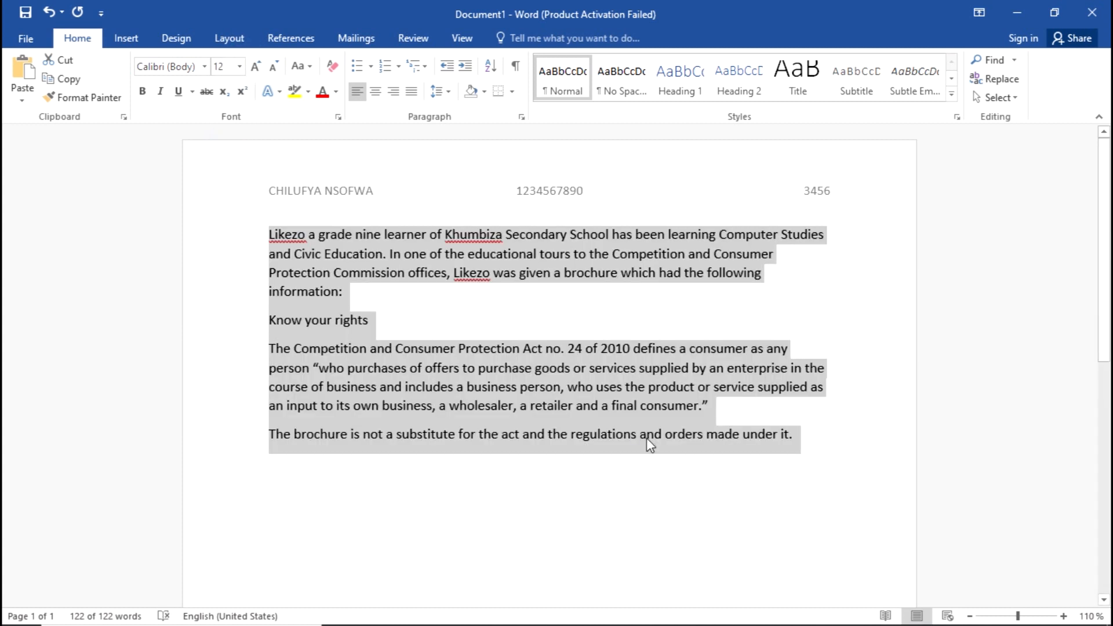
click(448, 91)
click(456, 152)
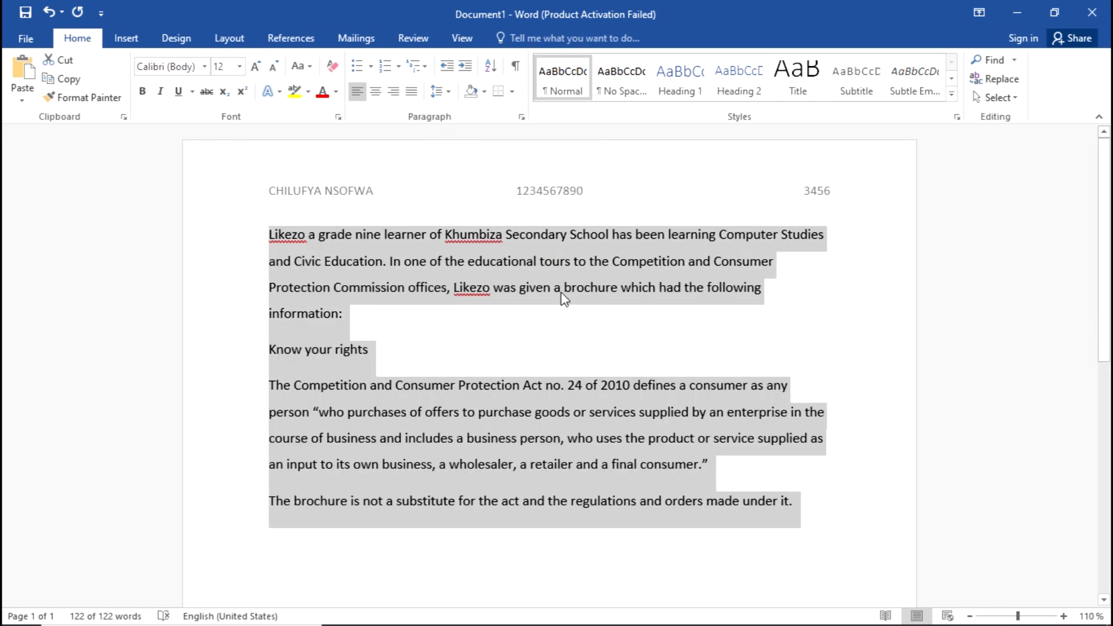
key(alt+Tab)
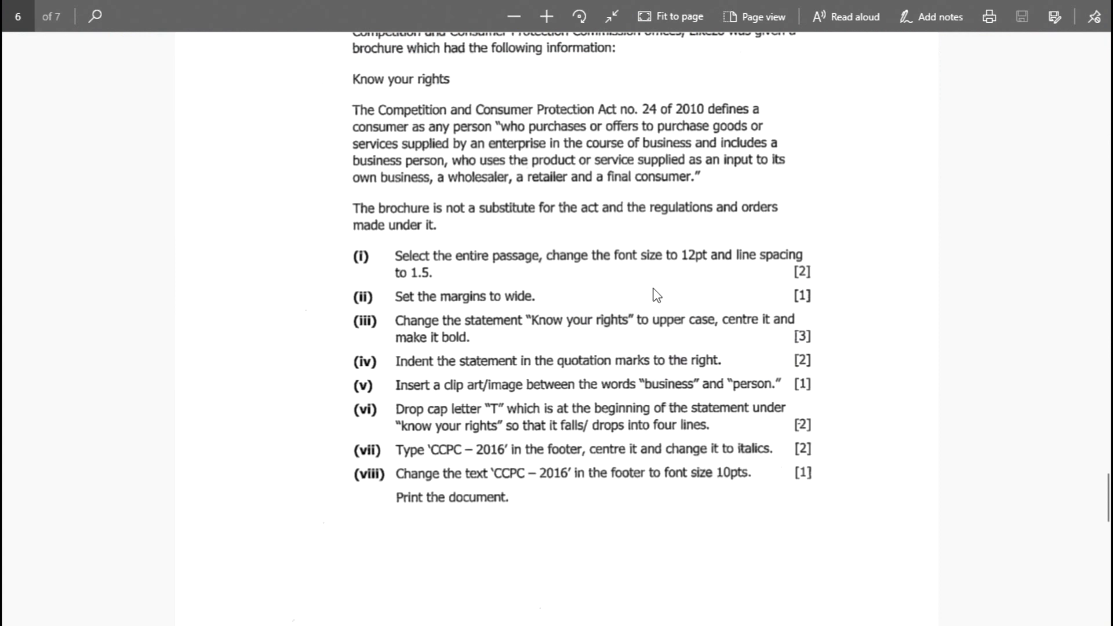
Step: Bring up the Layout tab's Margins presets, then dismiss the list without applying one
scroll(657, 296, down, 3)
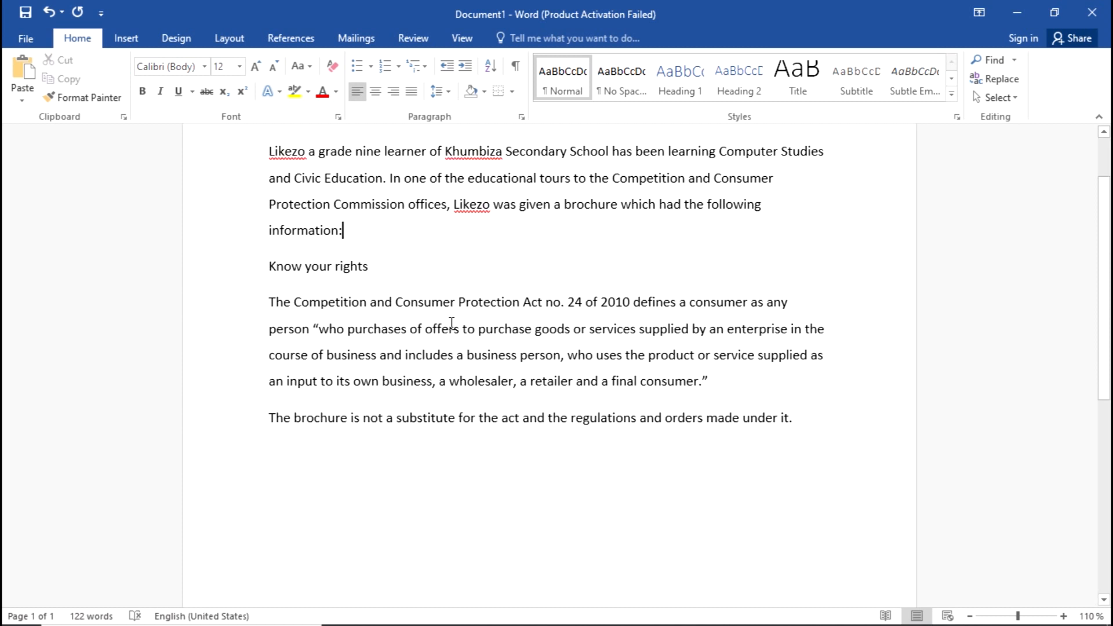
click(228, 41)
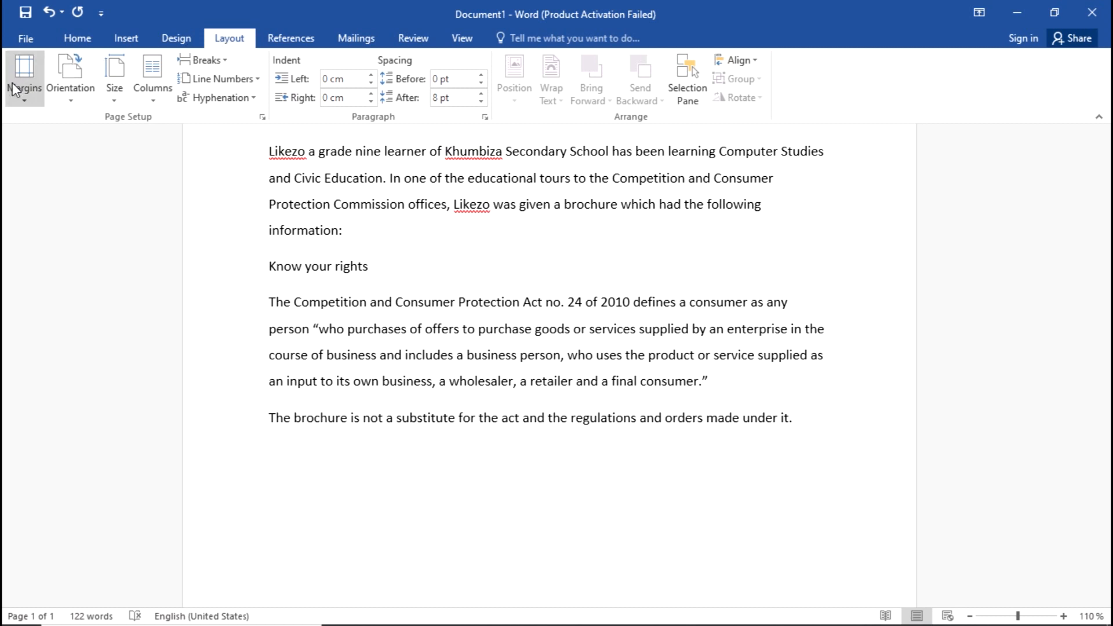
click(37, 101)
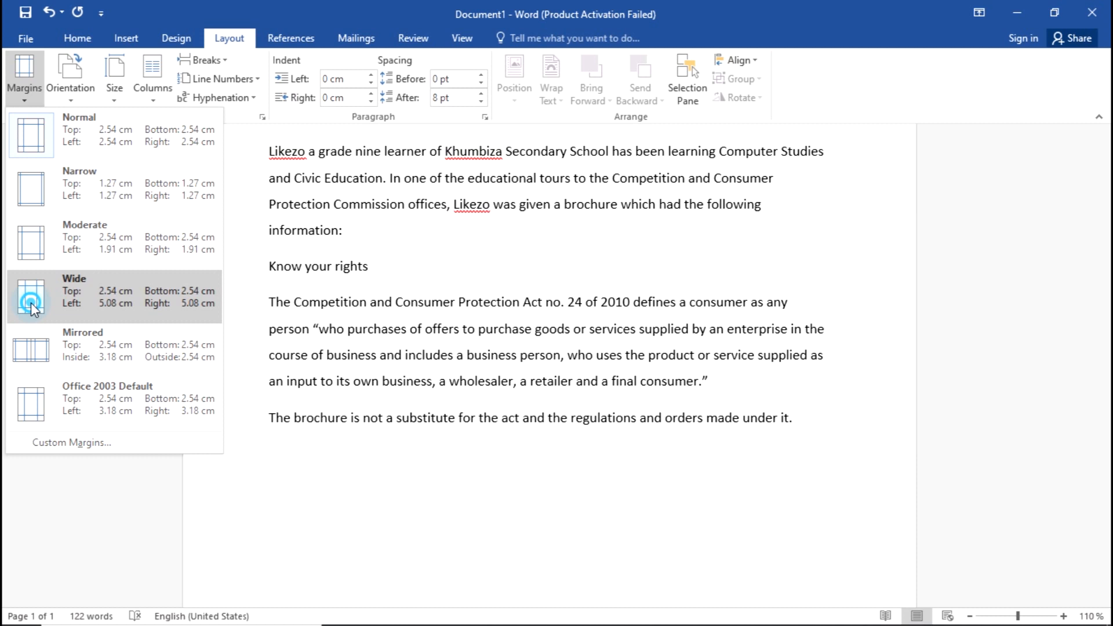
key(Escape)
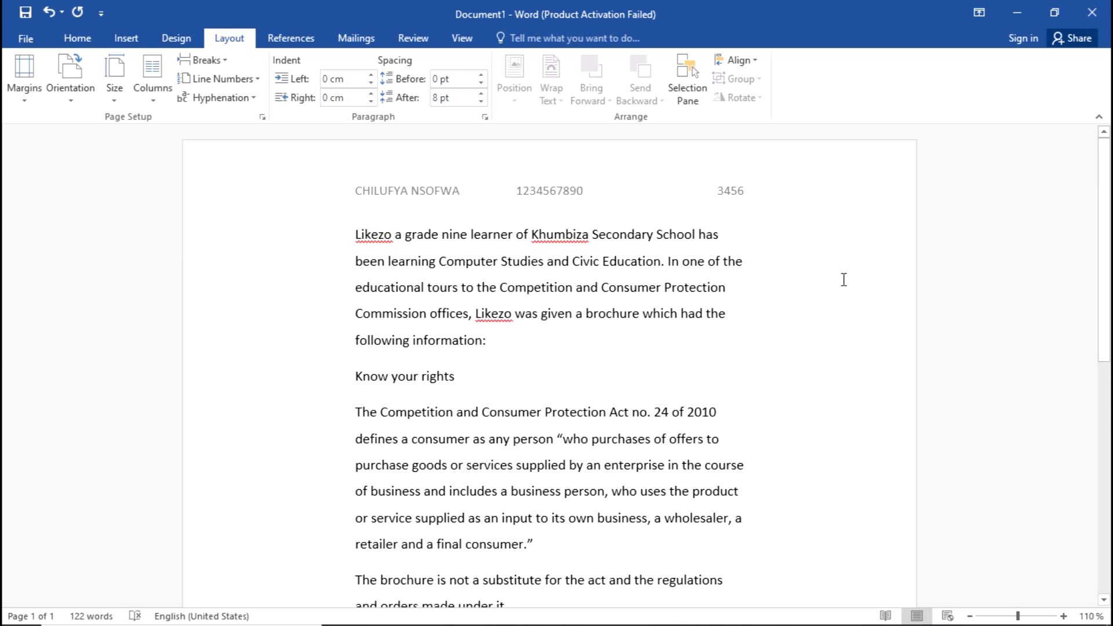
Step: Reread item (iii) on the exam paper, then select the whole 'Know your rights' line in Word
scroll(781, 323, down, 3)
scroll(638, 354, up, 3)
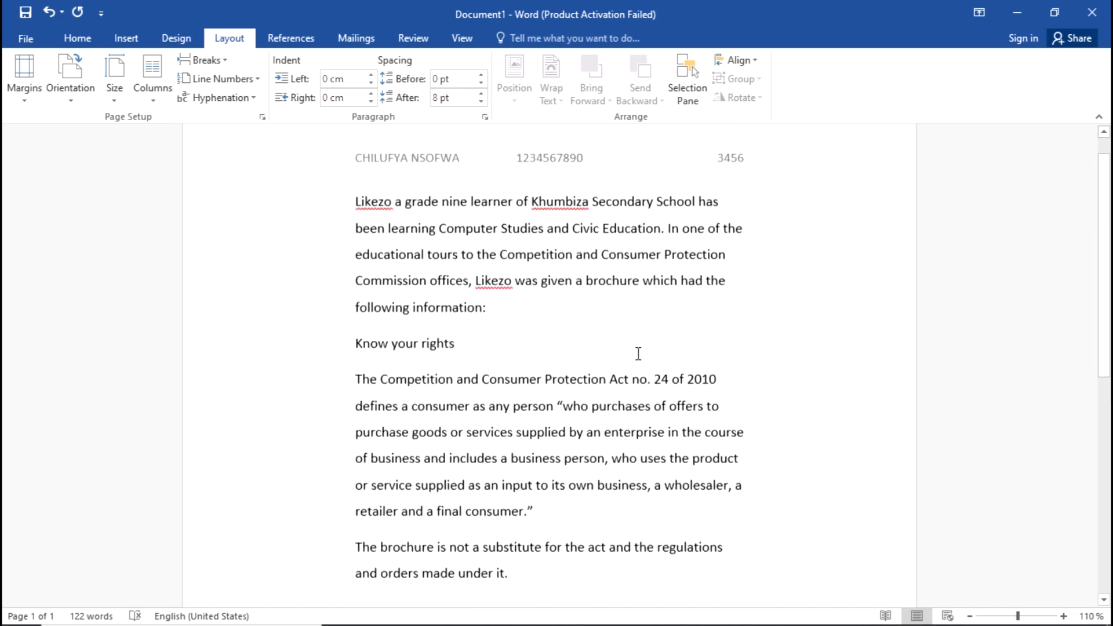
scroll(632, 359, down, 1)
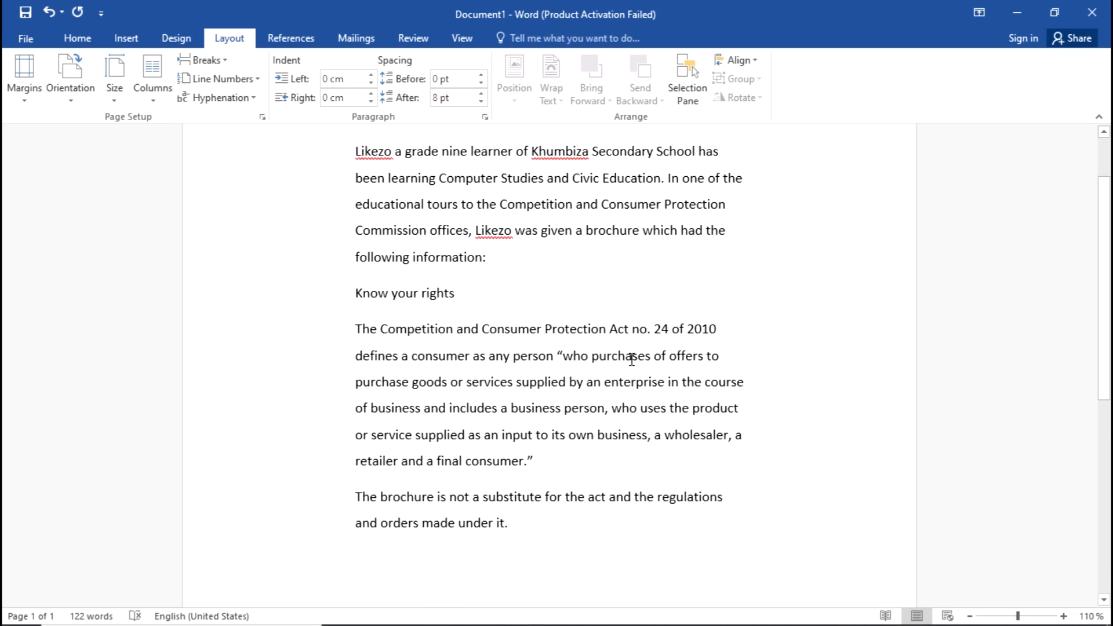
key(alt+Tab)
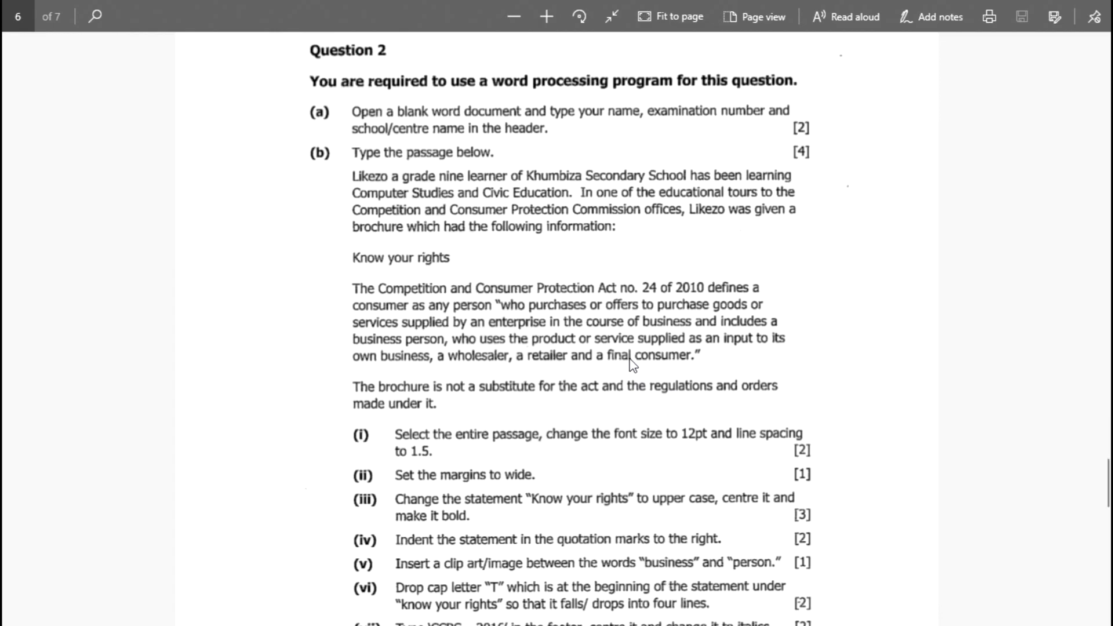
scroll(633, 365, down, 2)
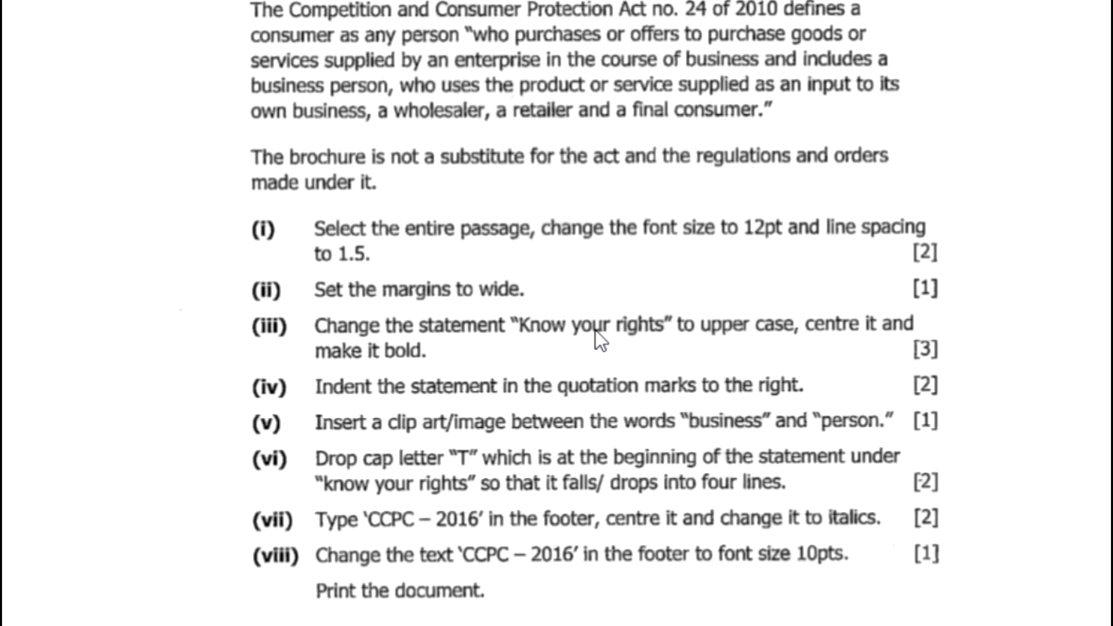
click(318, 283)
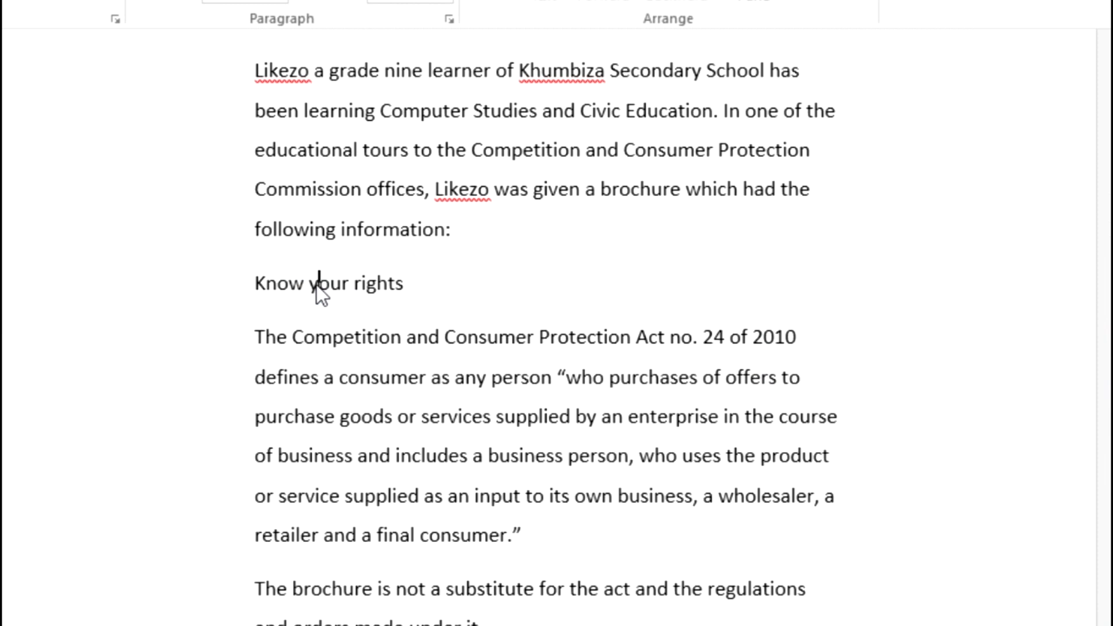
triple_click(317, 284)
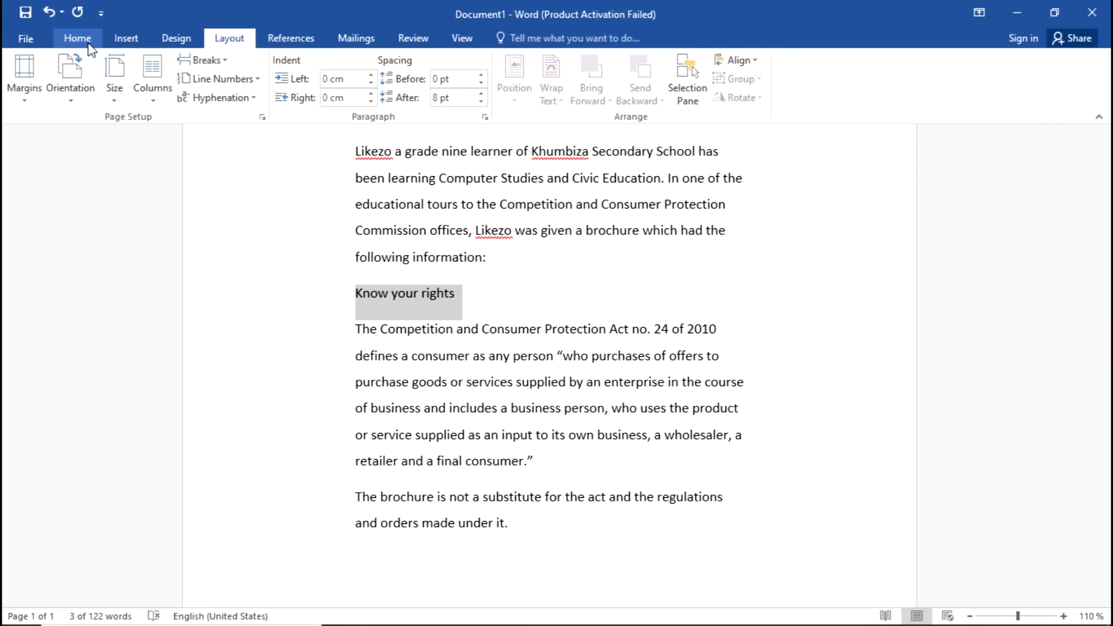
click(87, 44)
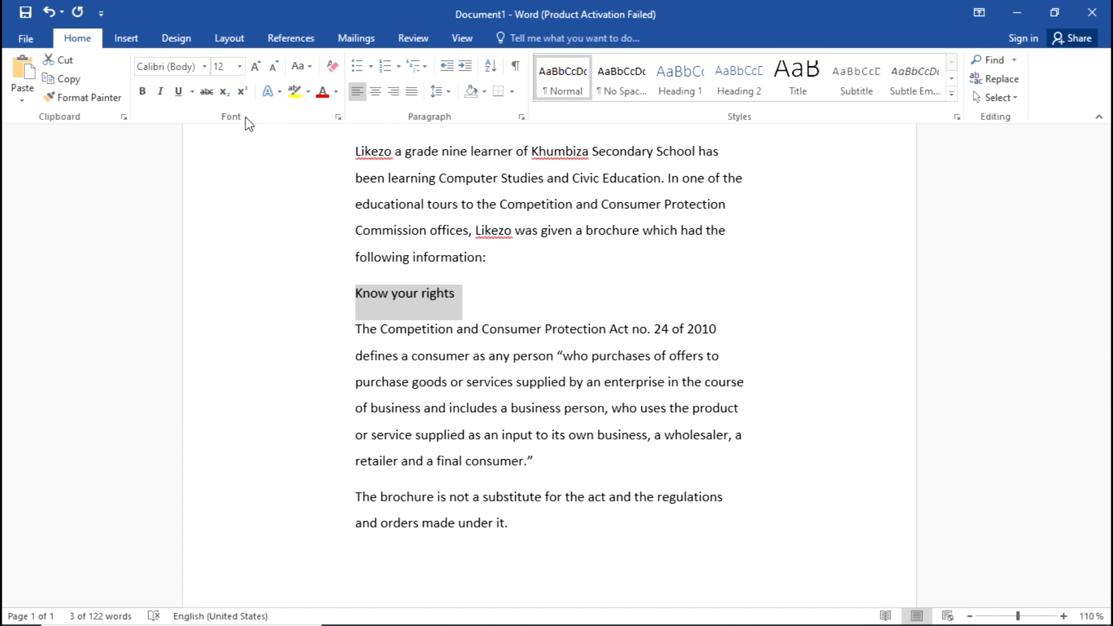
Step: Change 'Know your rights' to UPPERCASE, then centre it and make it bold
click(302, 73)
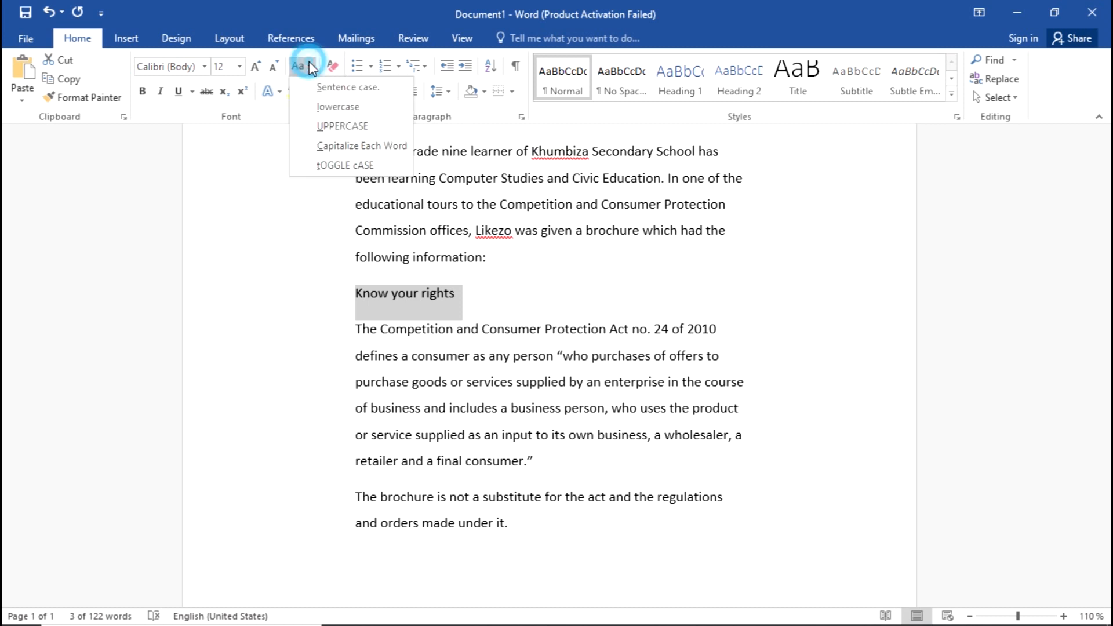
click(367, 127)
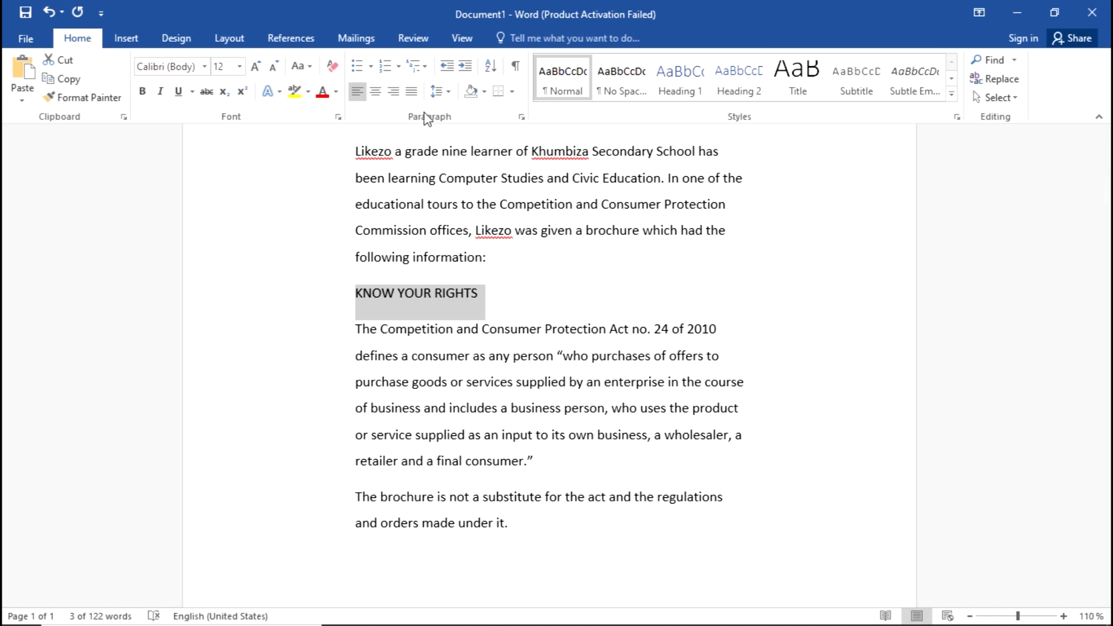
click(376, 93)
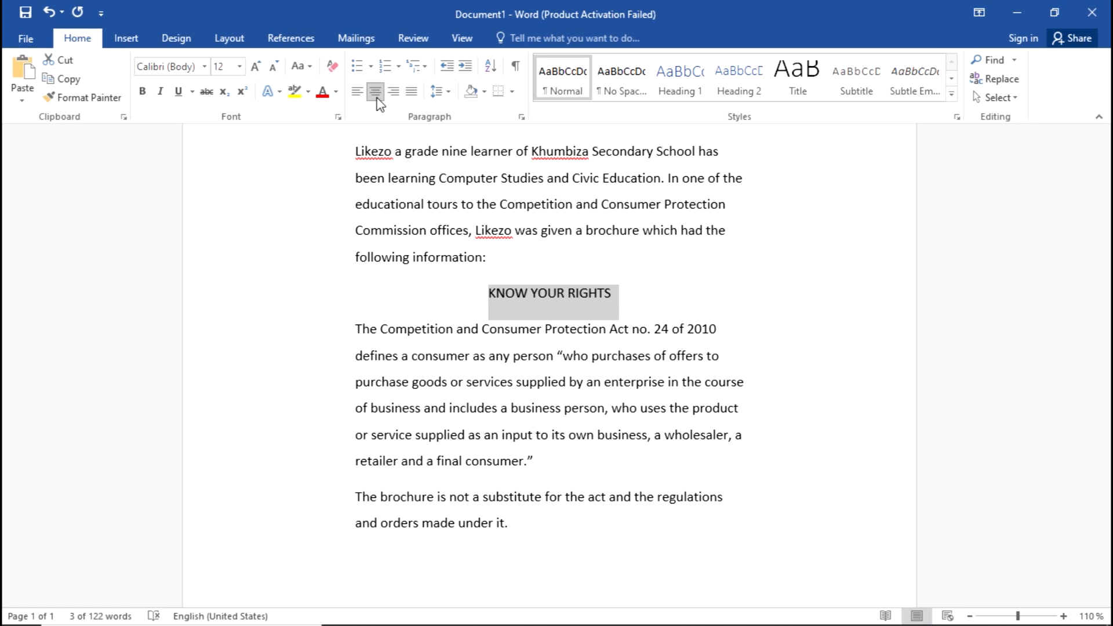
click(144, 94)
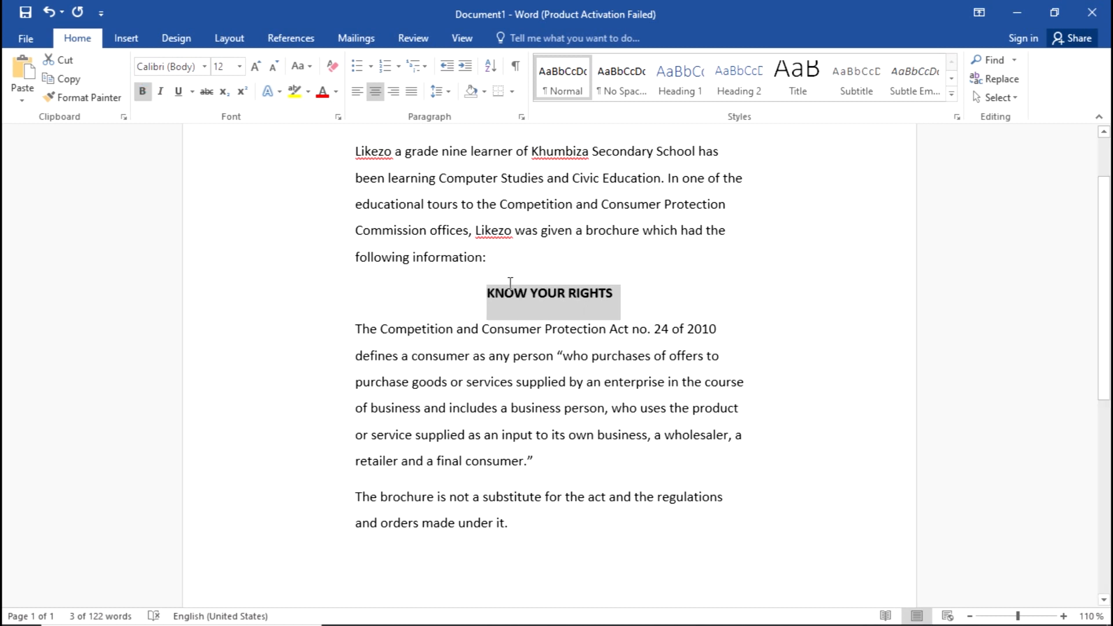
click(634, 275)
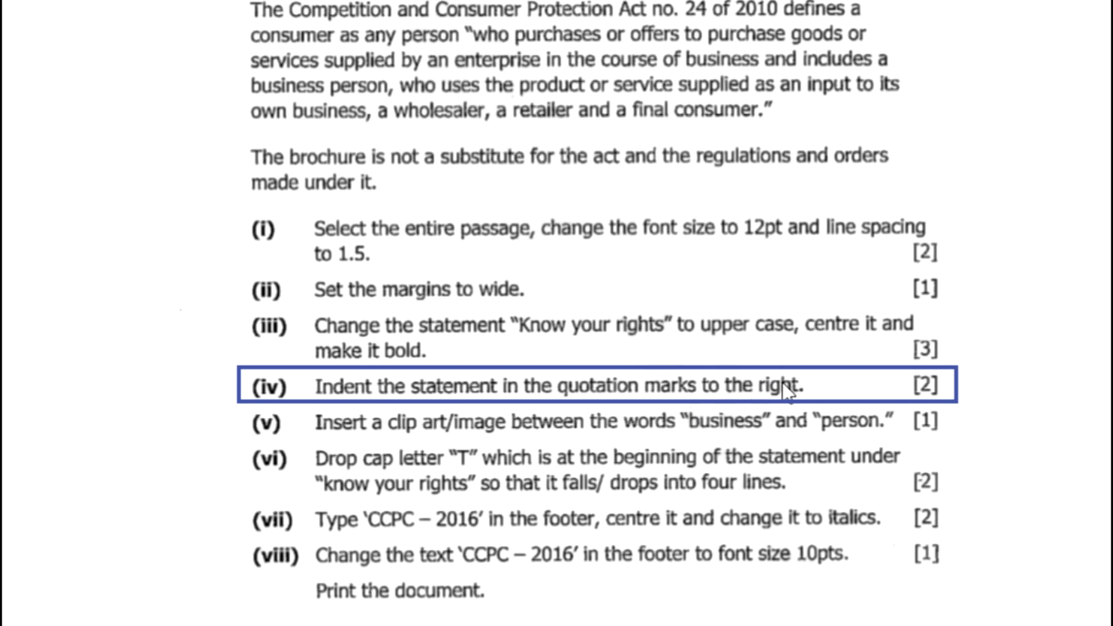
Step: Break the paragraph before the opening quote so the definition gets its own paragraph, then select it
key(alt+Tab)
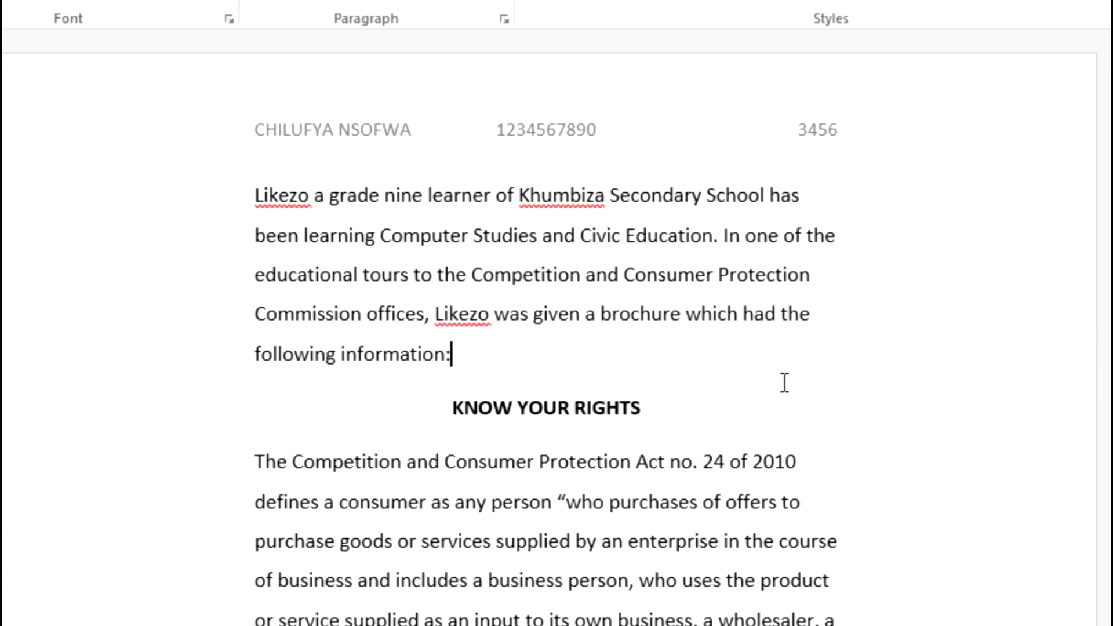
scroll(615, 369, down, 3)
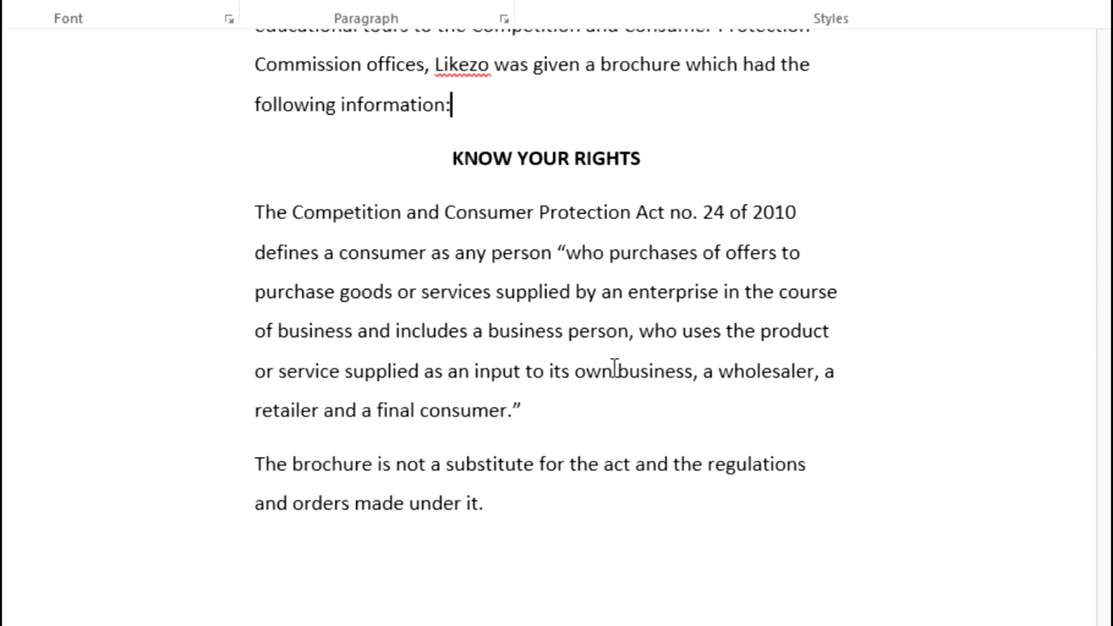
drag(560, 253, 521, 415)
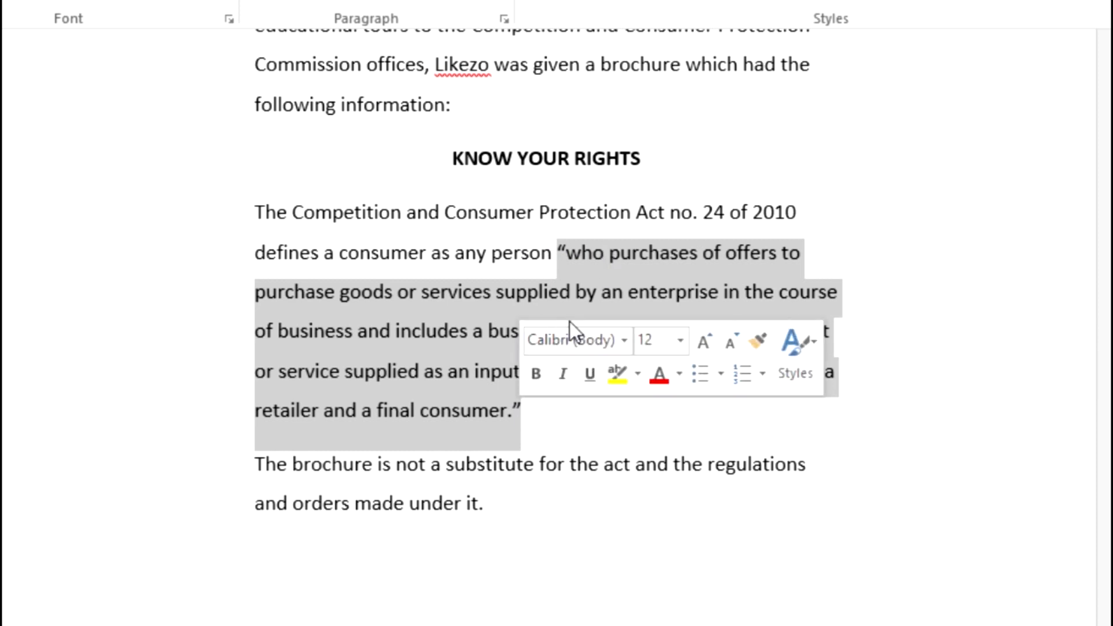
click(645, 265)
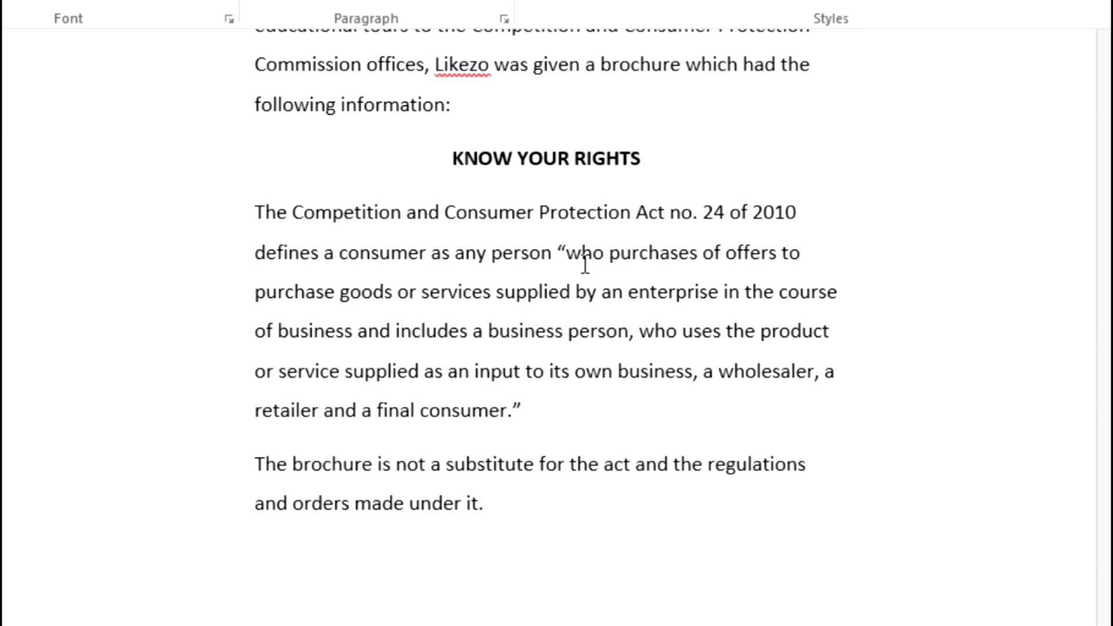
click(556, 254)
key(Return)
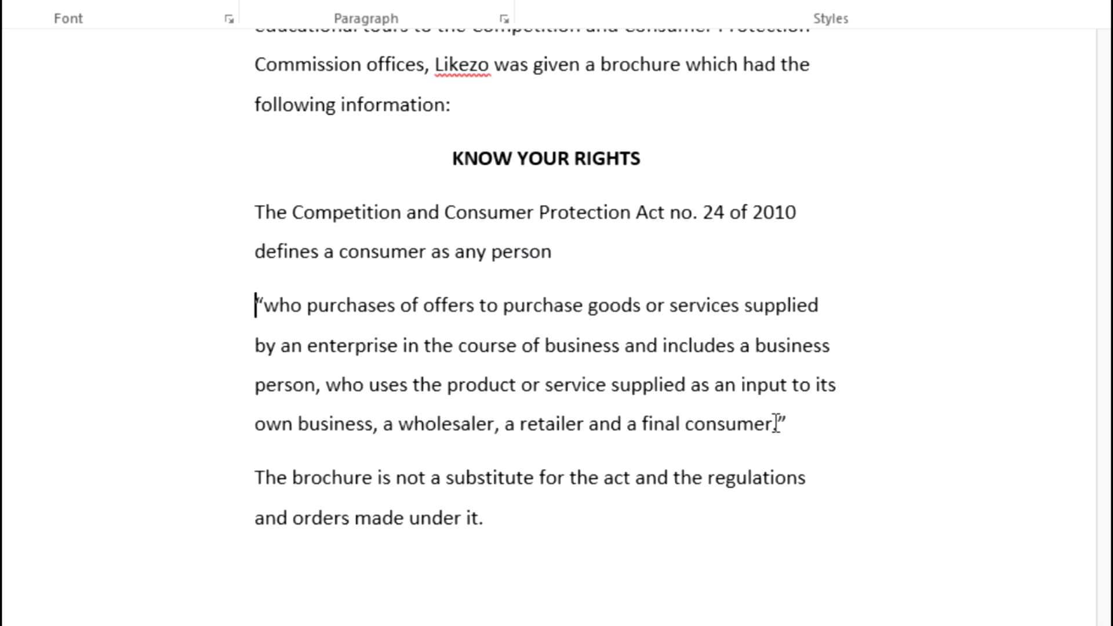
triple_click(505, 349)
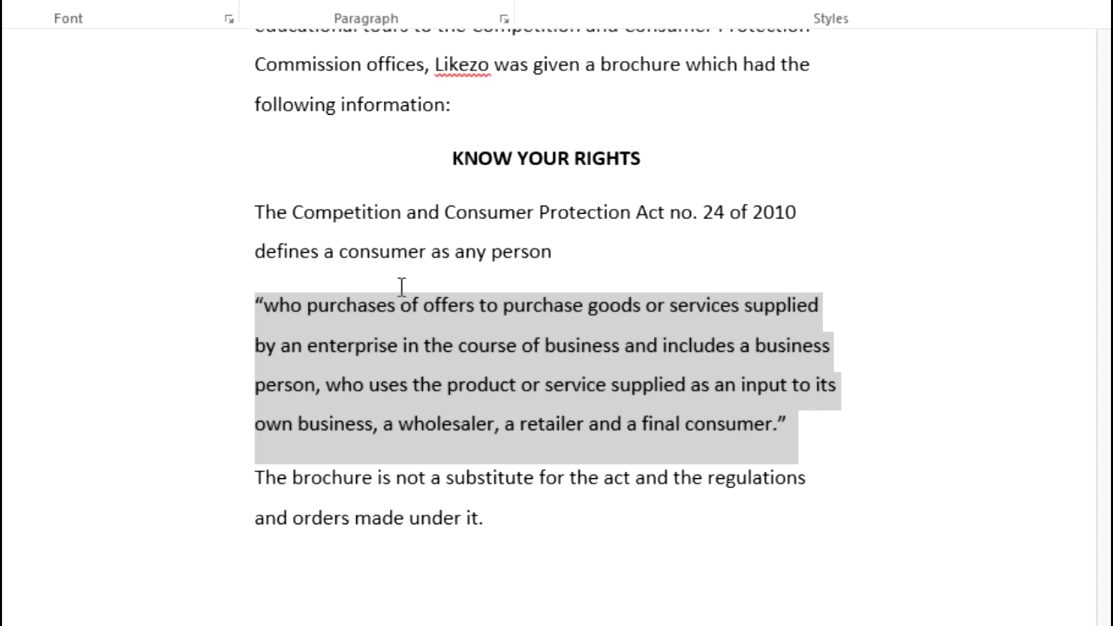
Step: Set the quoted definition paragraph's alignment to Right in the Paragraph dialog
right_click(399, 331)
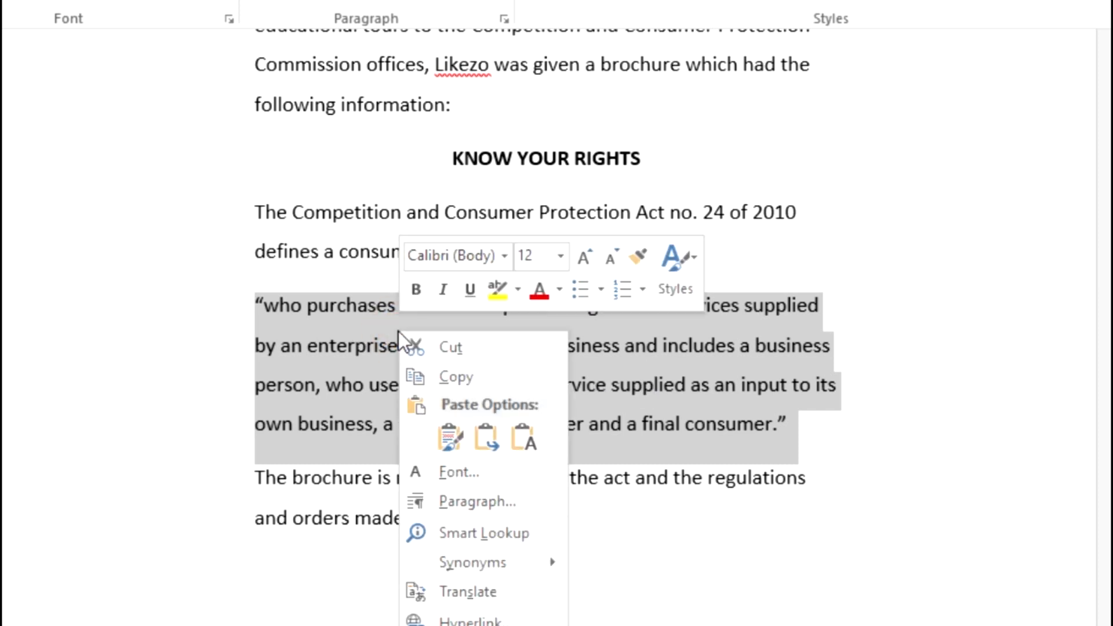
click(475, 507)
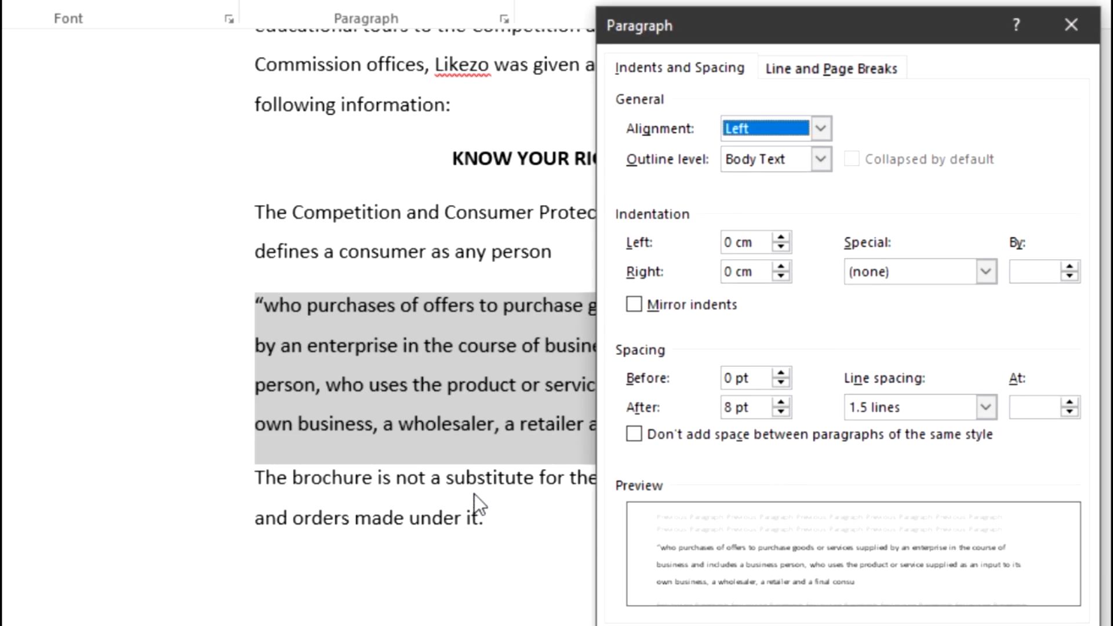
key(alt+Tab)
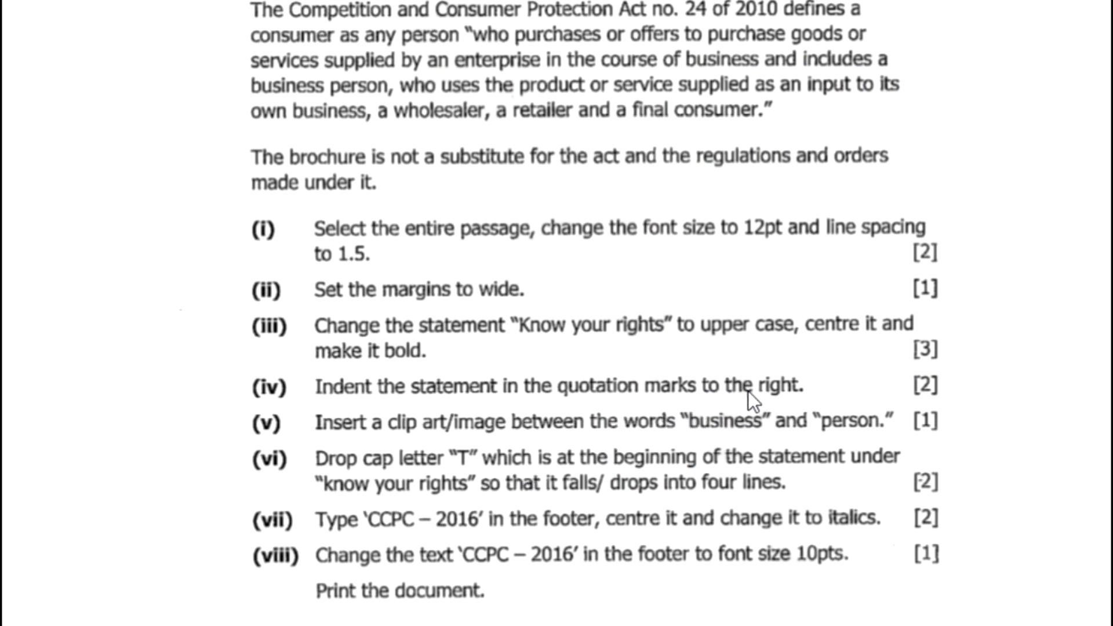
key(alt+Tab)
click(828, 137)
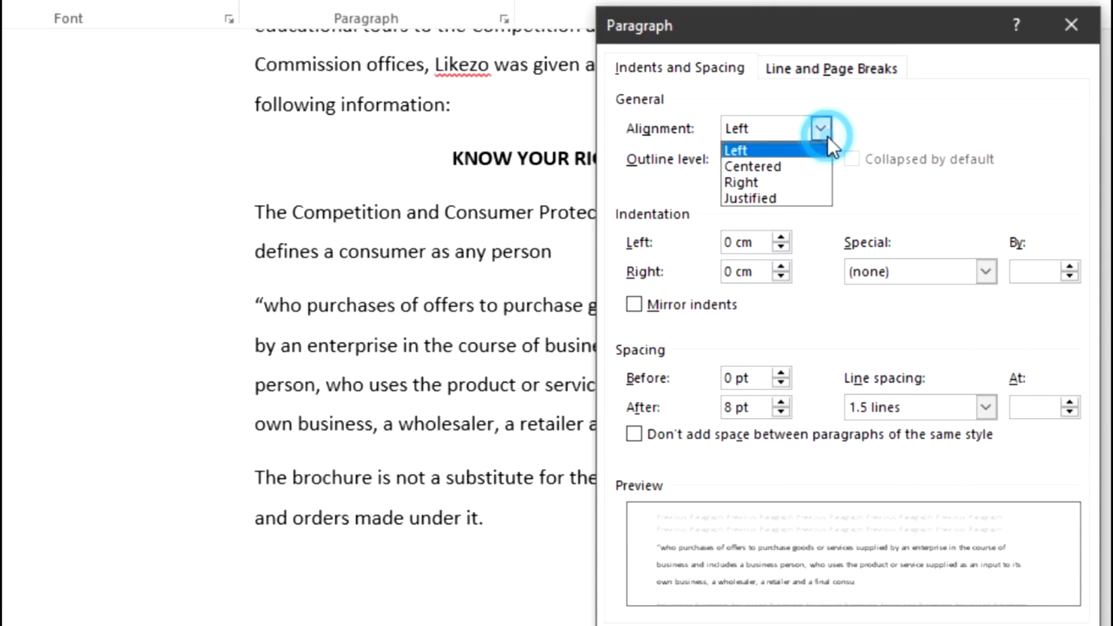
click(765, 179)
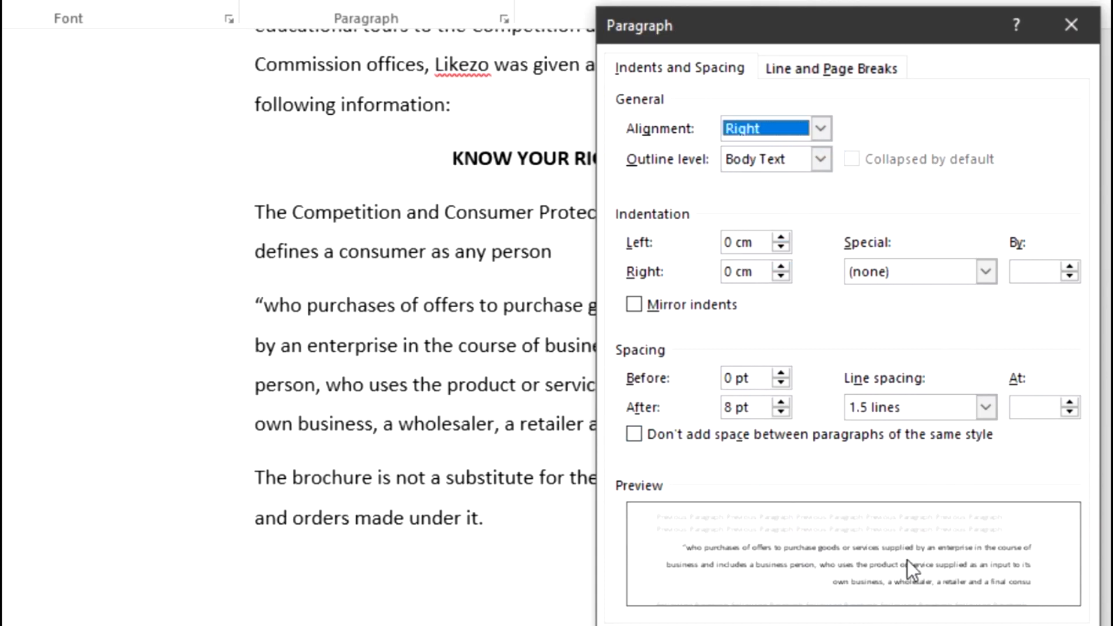
click(929, 625)
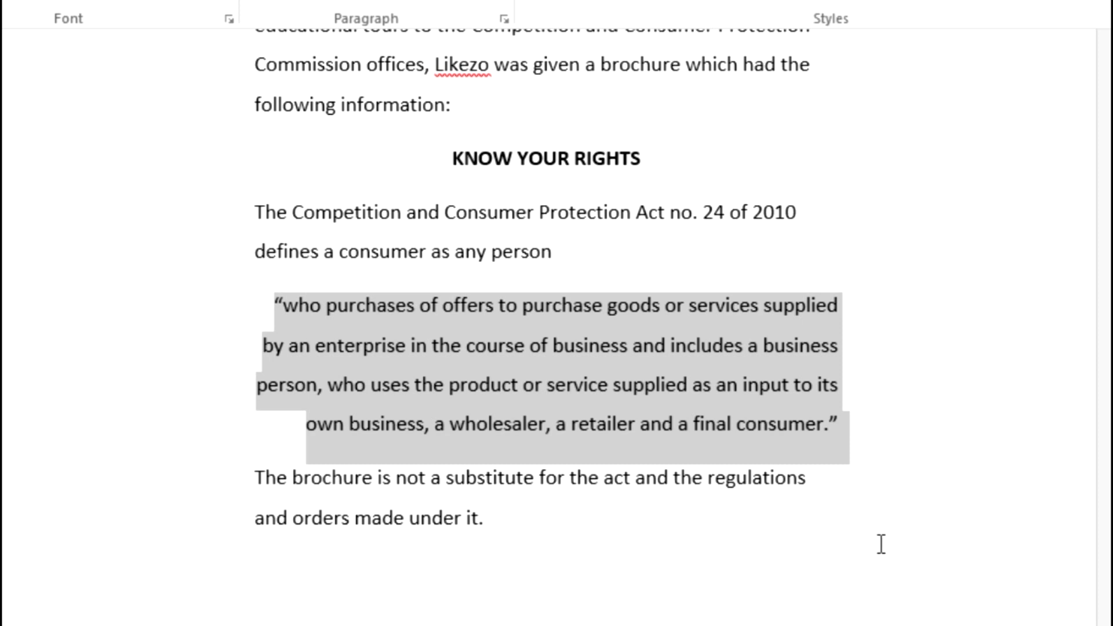
click(872, 526)
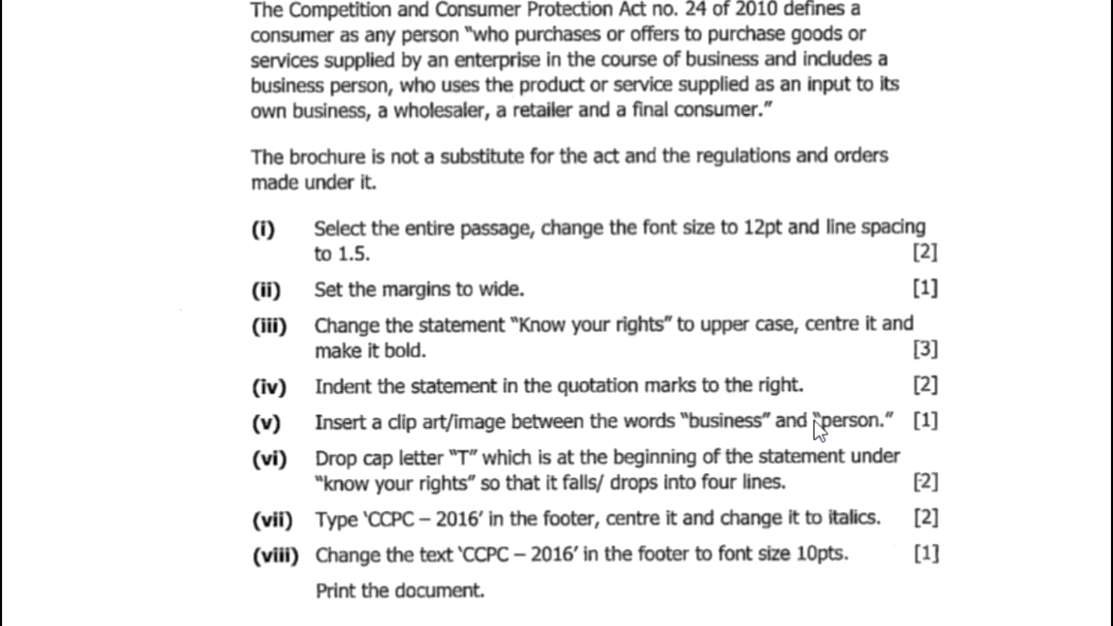
Step: Insert stock photo 2058408 right after the word 'business' in the quote
key(alt+Tab)
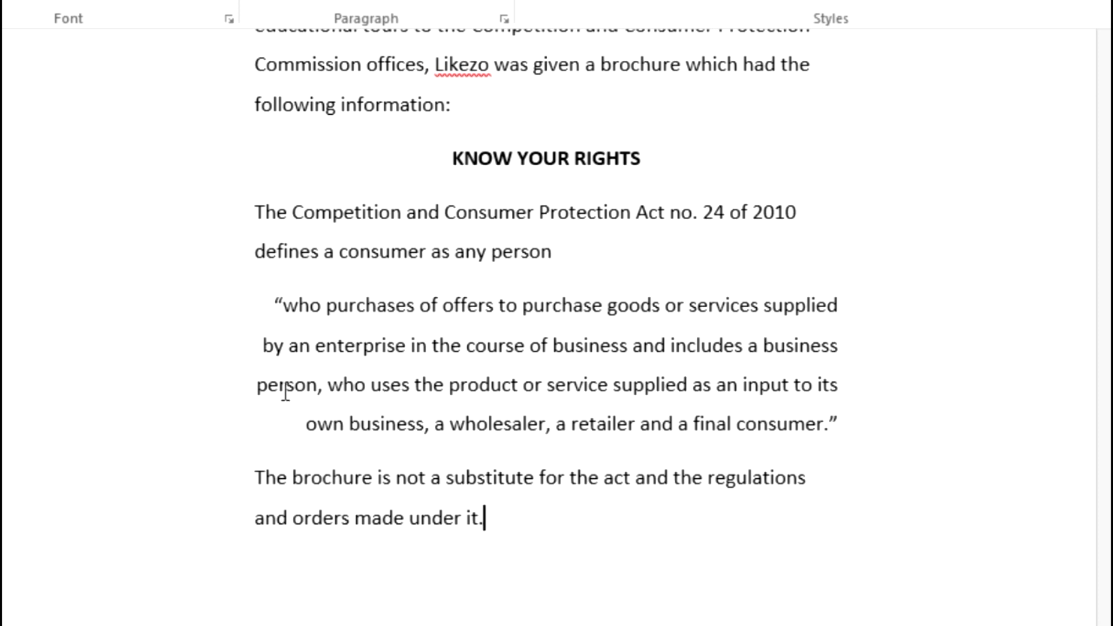
click(845, 347)
click(129, 39)
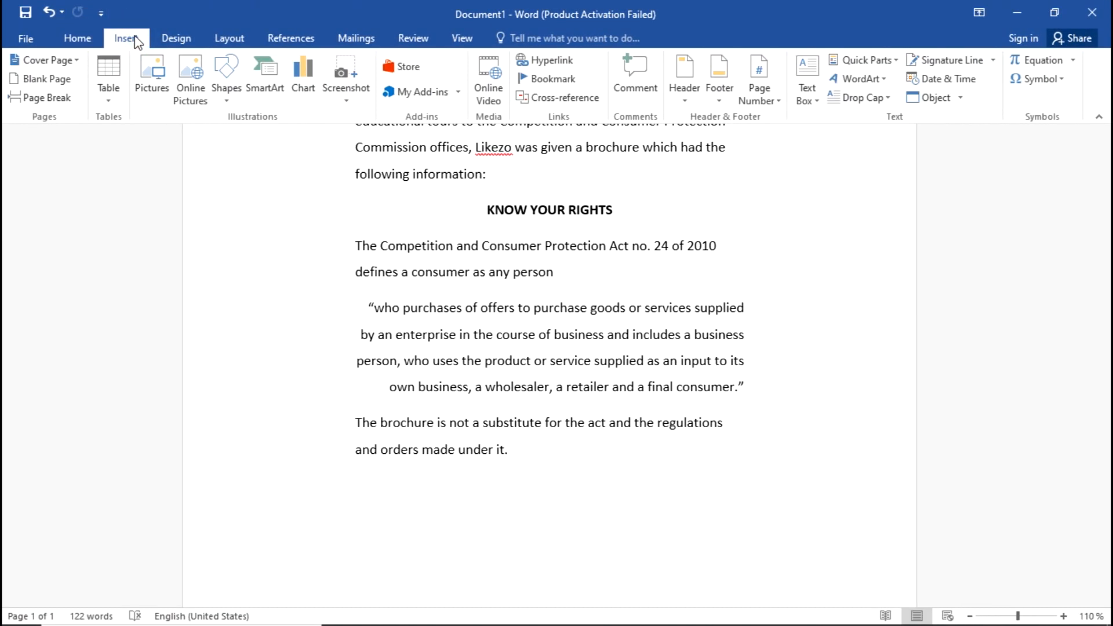
click(162, 89)
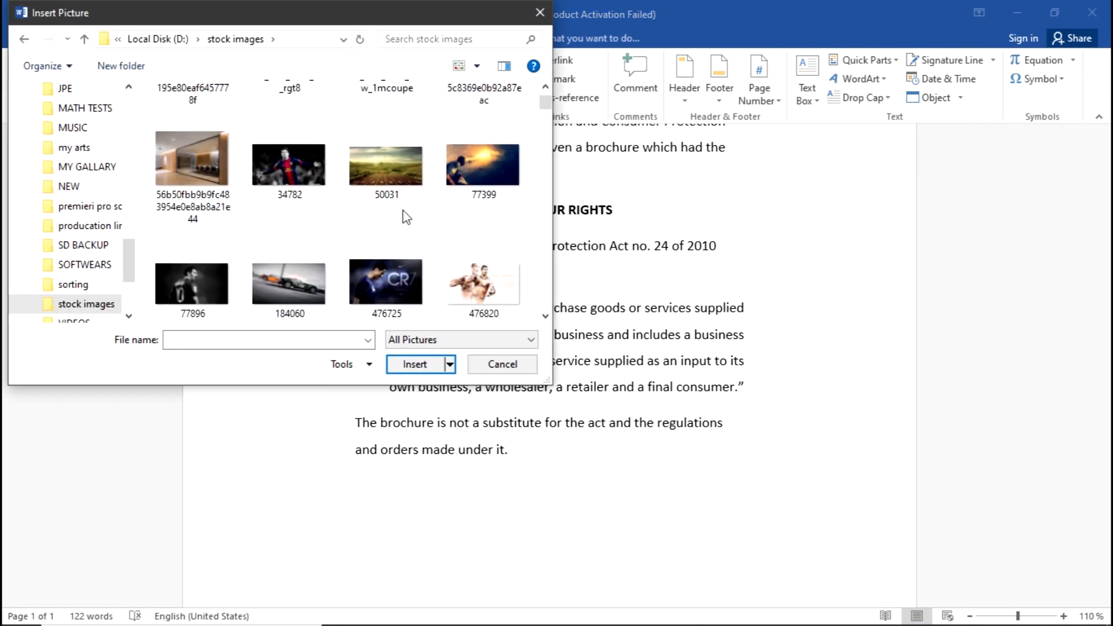
scroll(406, 217, down, 1)
scroll(405, 218, down, 1)
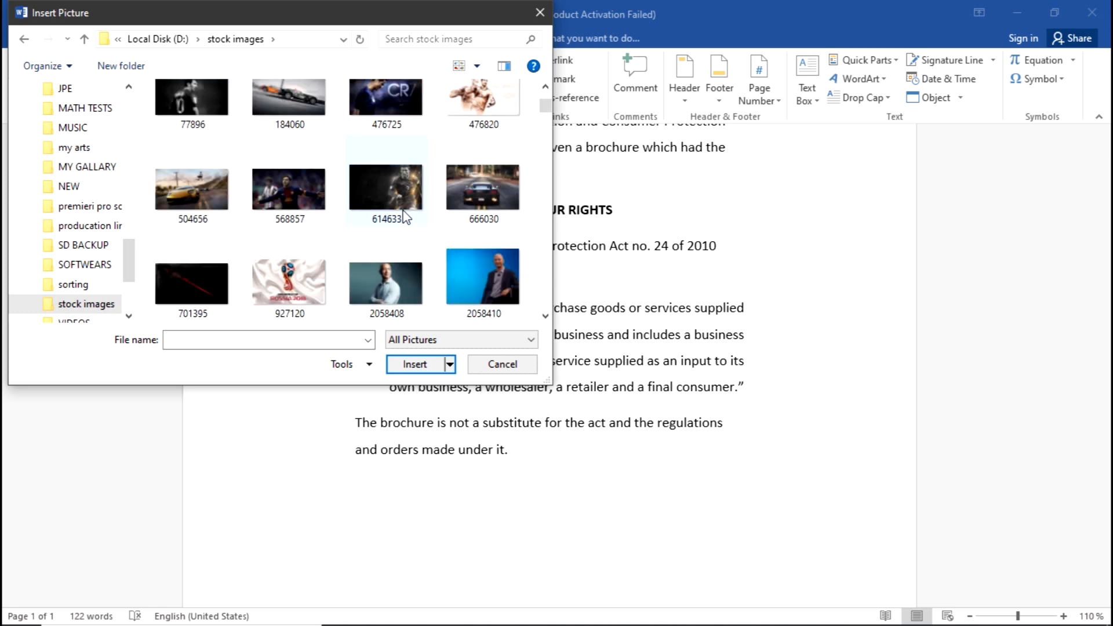
click(404, 278)
click(422, 363)
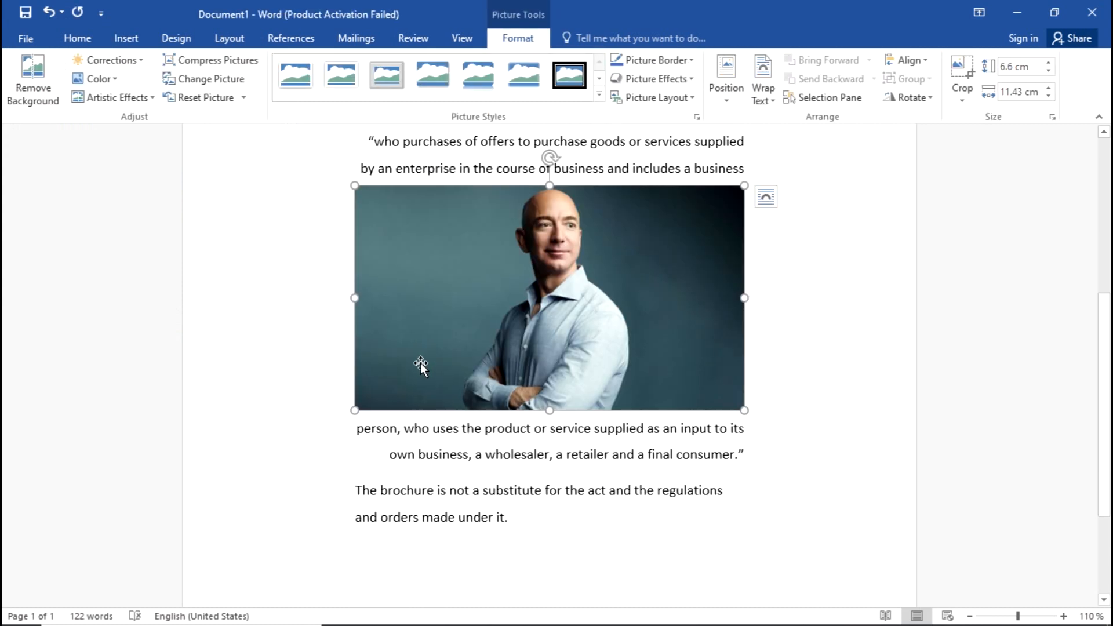
Step: Deselect the photo, check its placement, and switch to the question paper
click(795, 256)
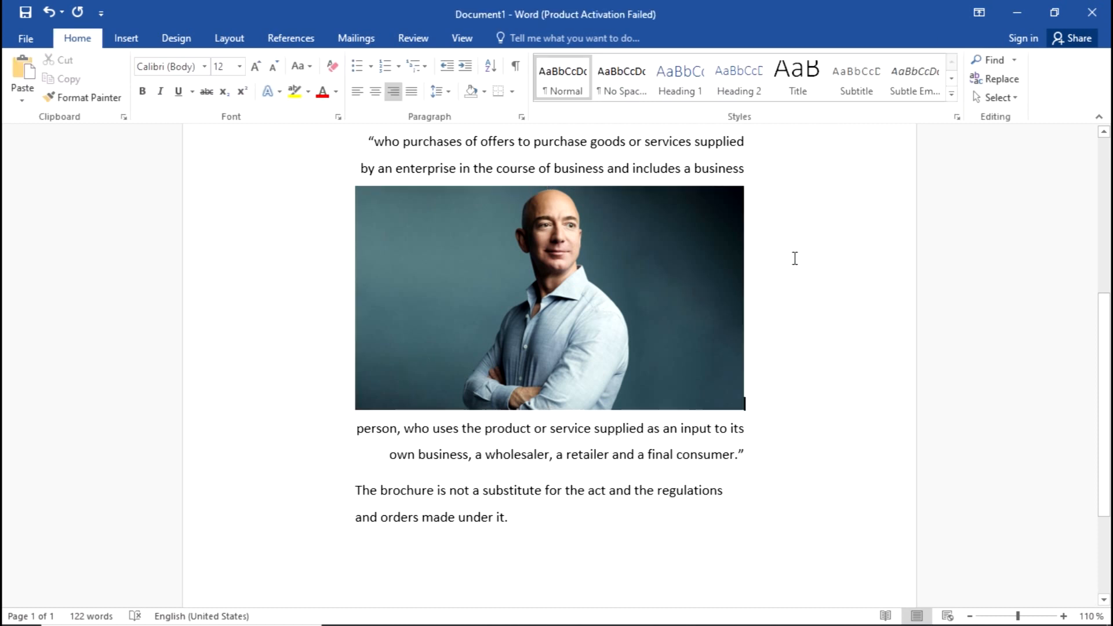
scroll(786, 271, up, 2)
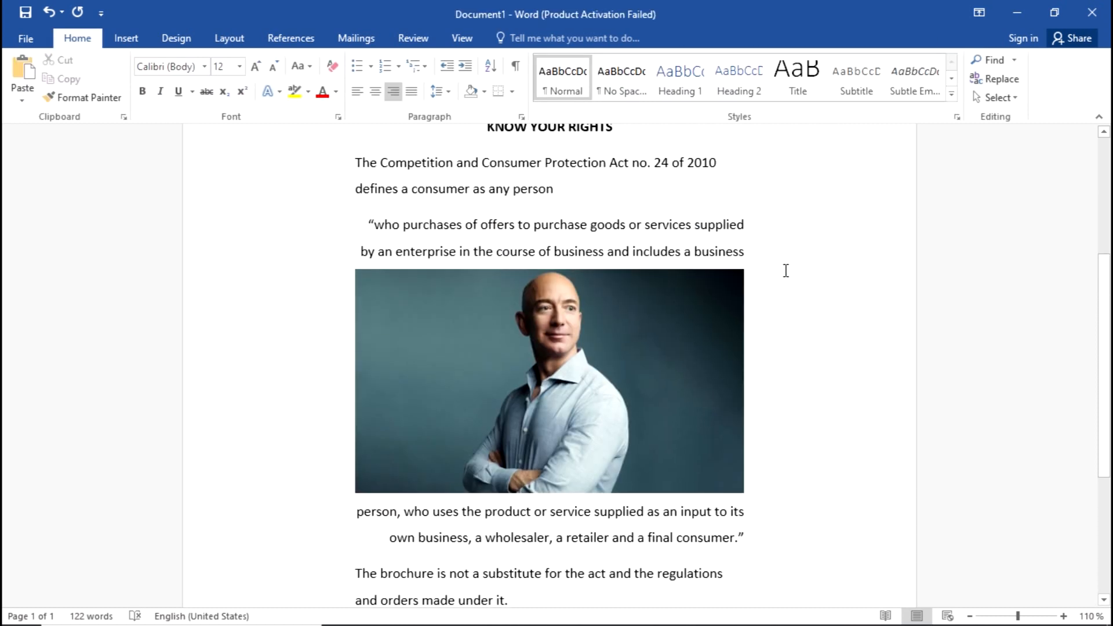
scroll(786, 271, down, 2)
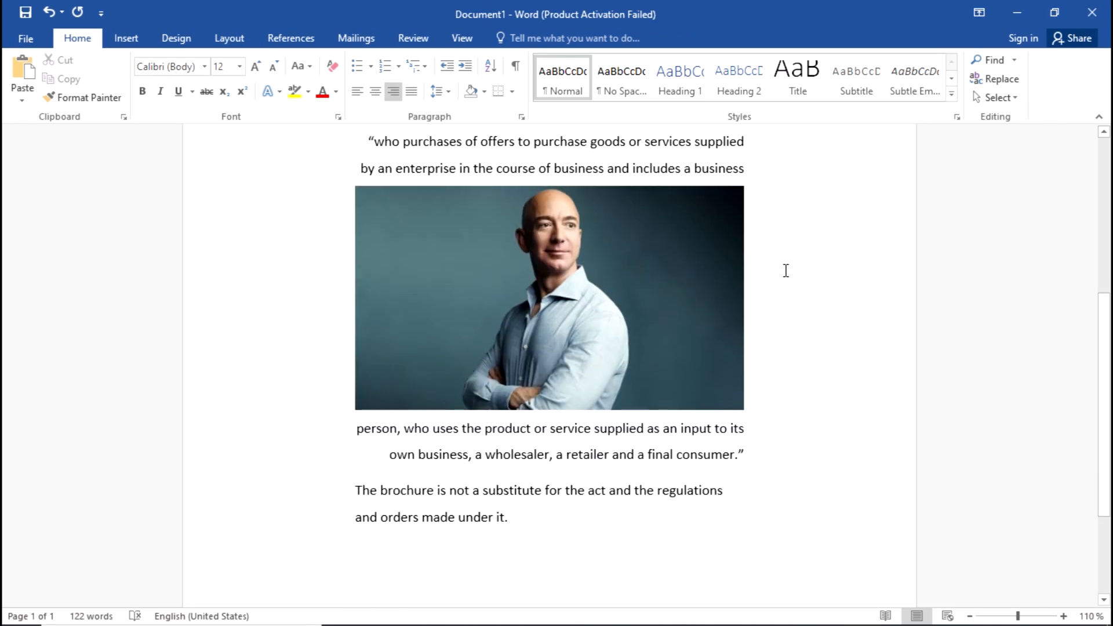
scroll(786, 271, up, 2)
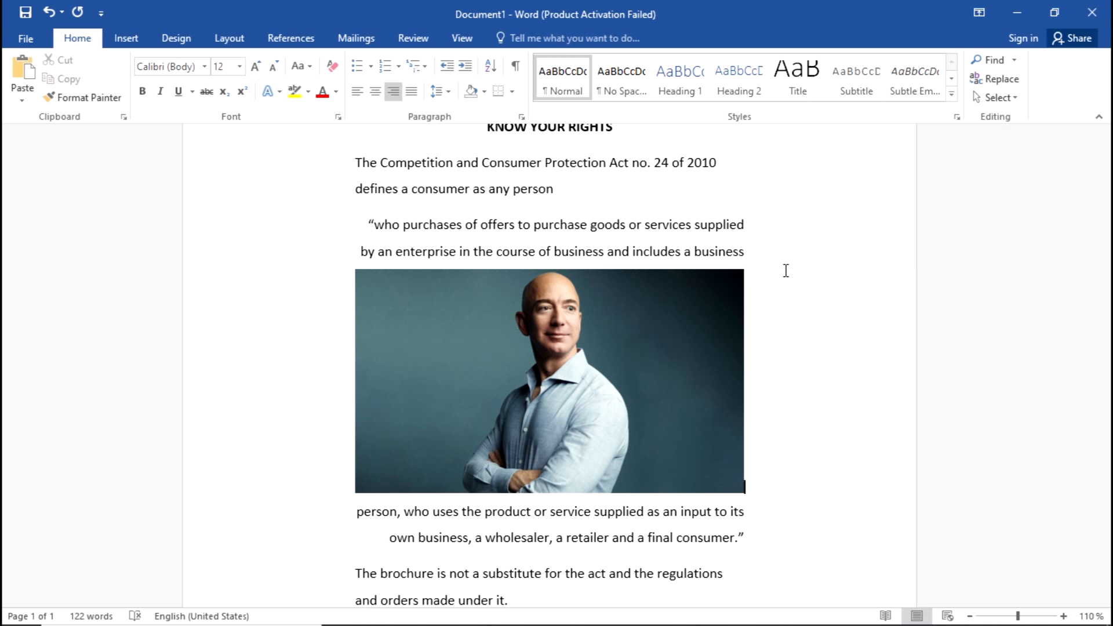
scroll(786, 270, down, 3)
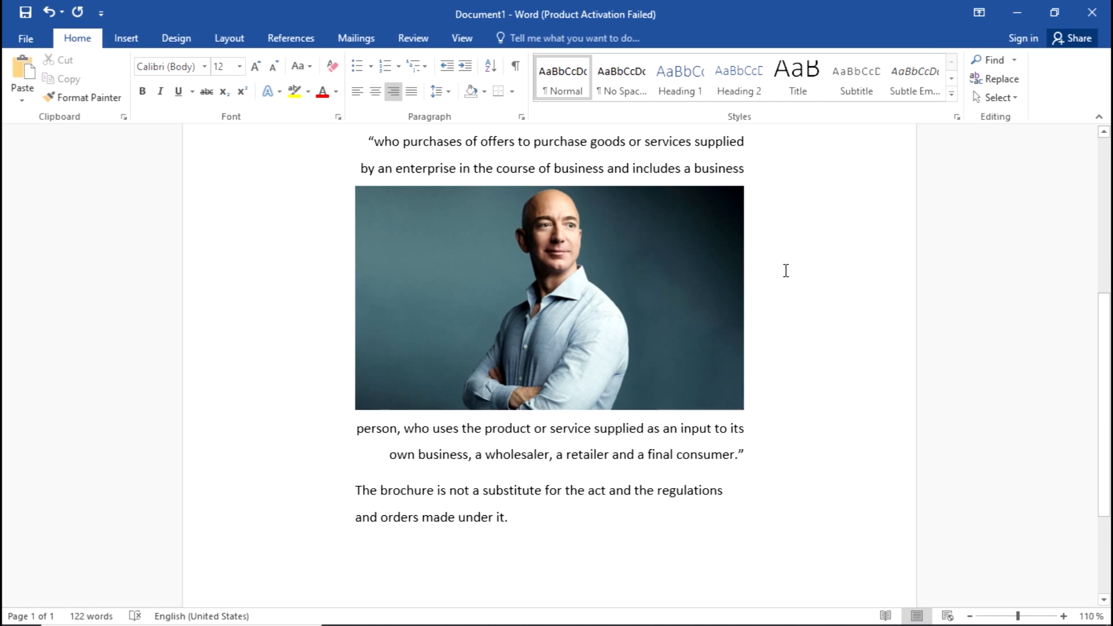
key(alt+Tab)
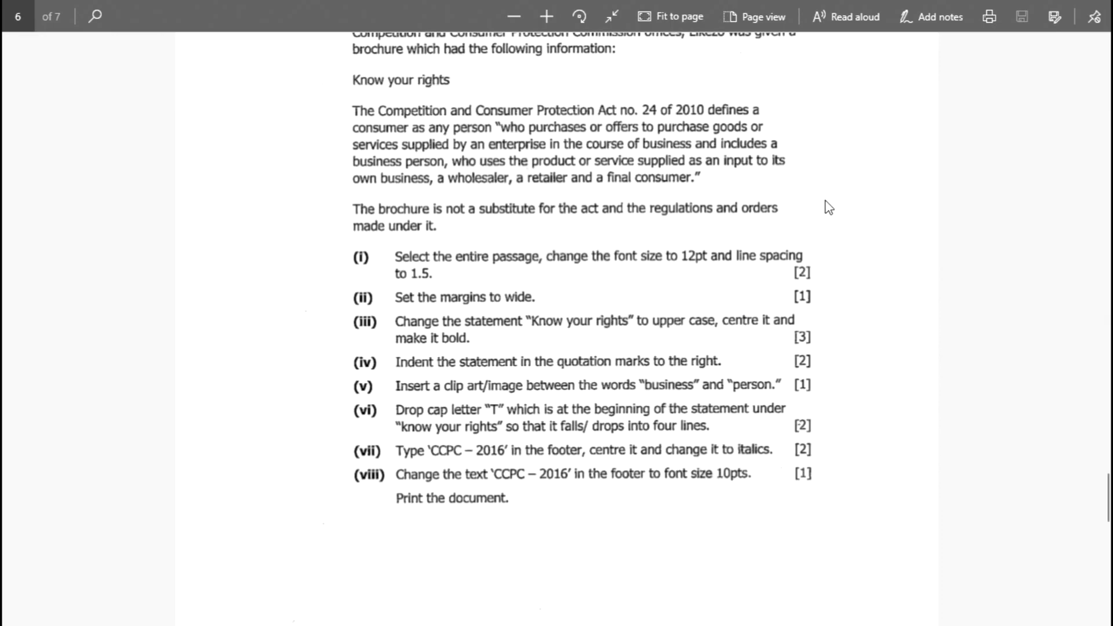
Step: Read the remaining exam tasks, including the four-line drop cap 'T', then return to Word
scroll(609, 282, down, 3)
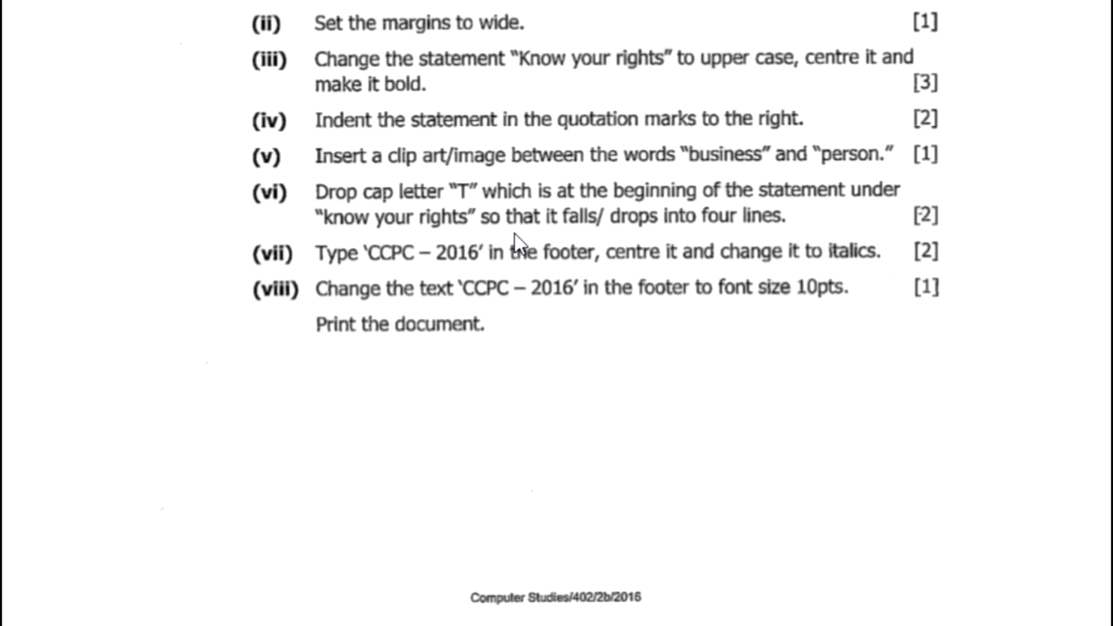
key(alt+Tab)
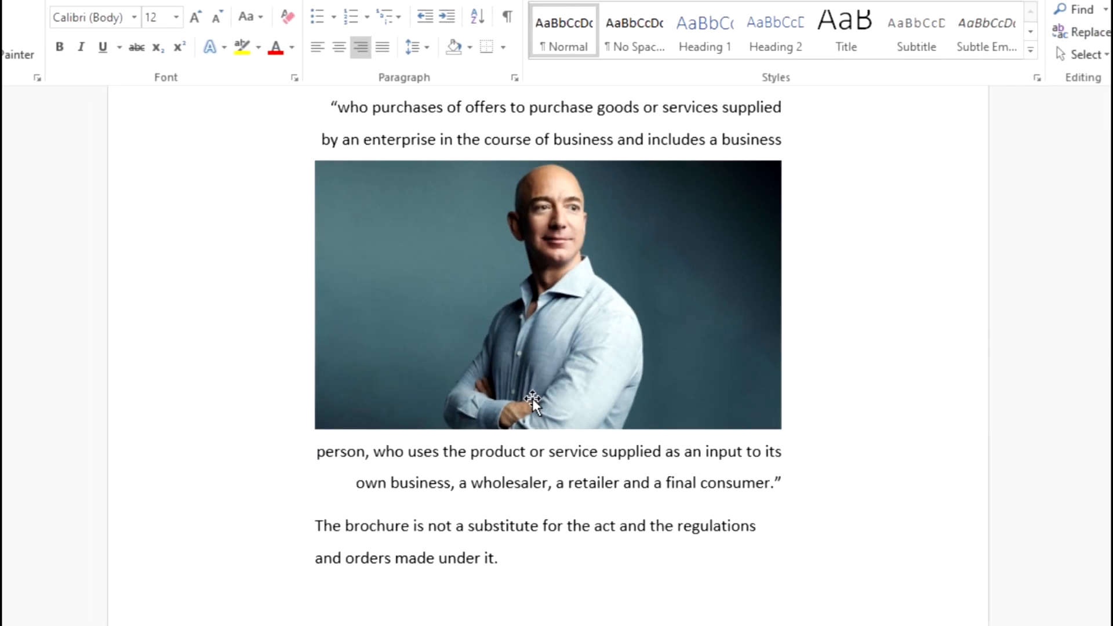
Step: Place the cursor in the paragraph beginning 'The Competition' under KNOW YOUR RIGHTS
scroll(396, 210, up, 2)
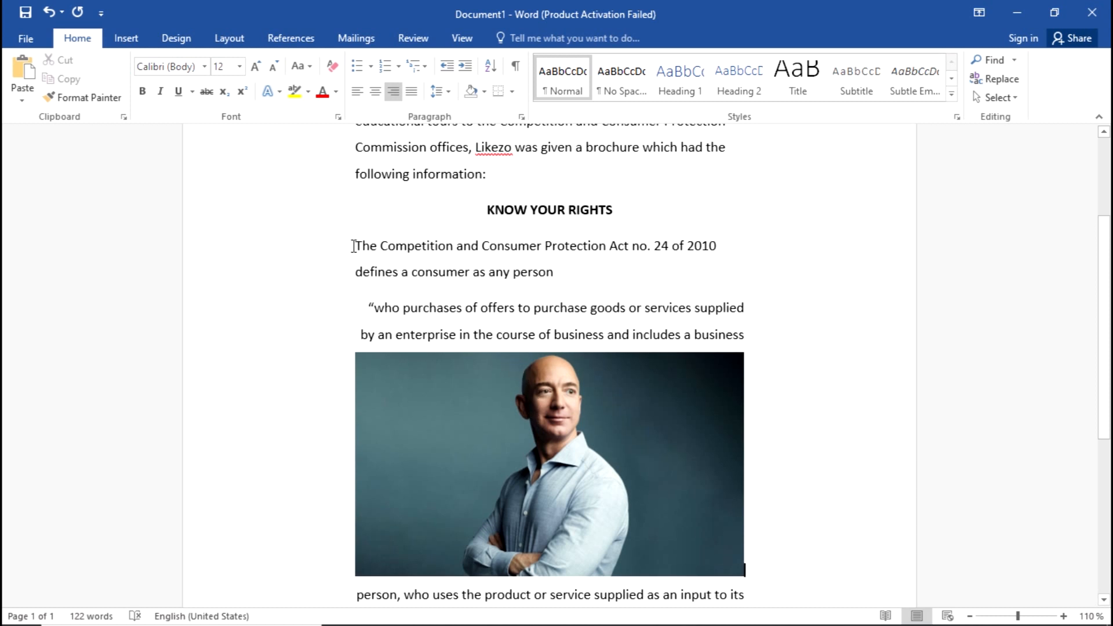
drag(356, 213, 366, 238)
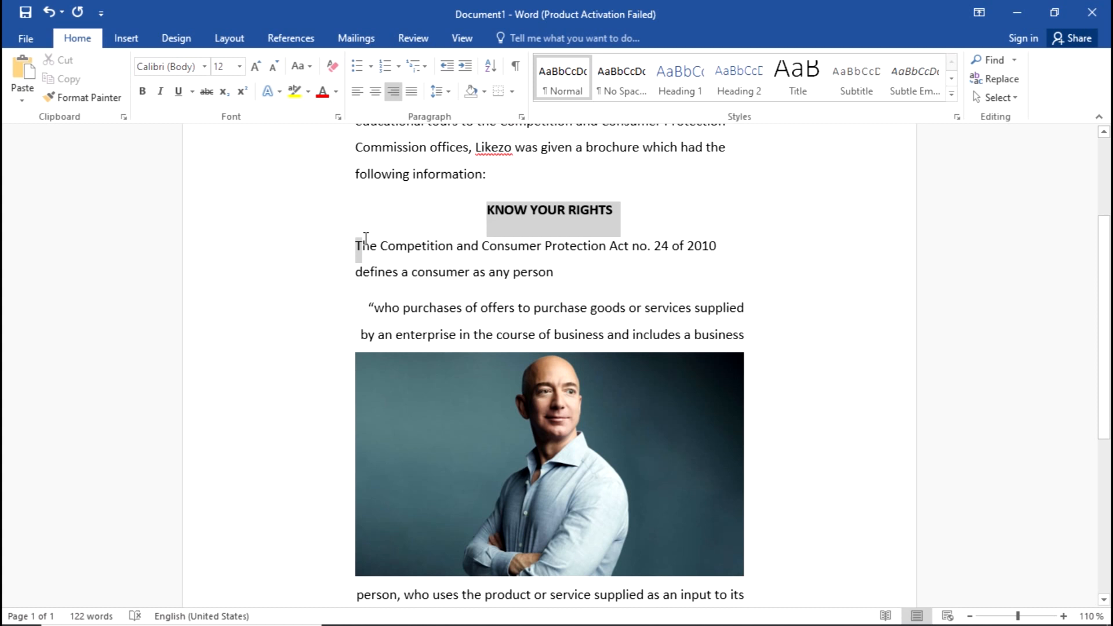
click(356, 244)
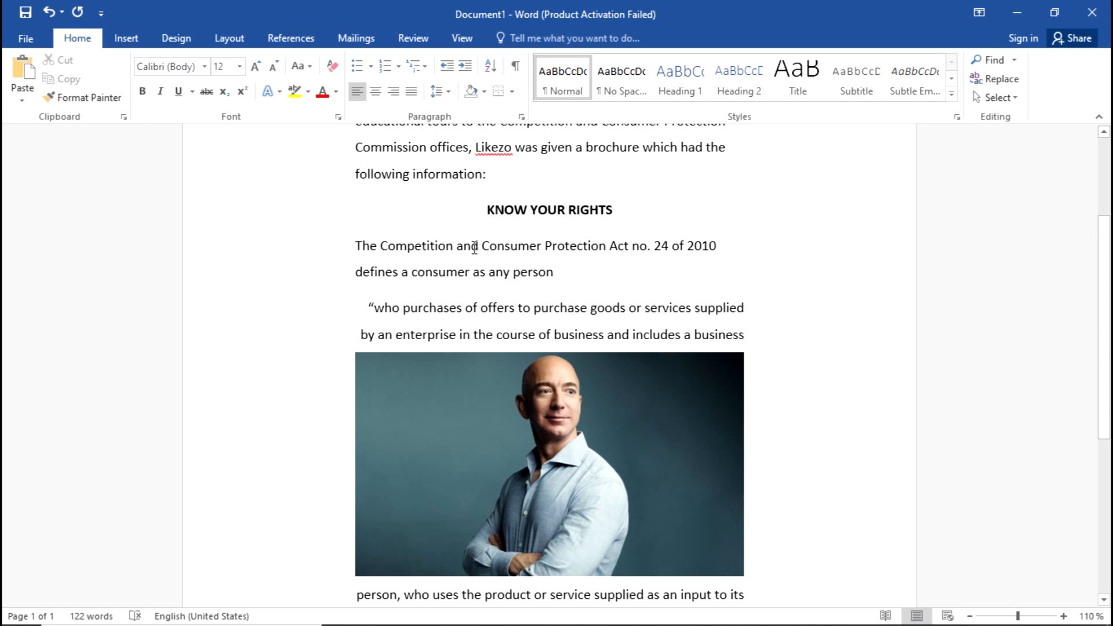
triple_click(473, 247)
double_click(473, 247)
double_click(473, 247)
click(473, 247)
double_click(473, 247)
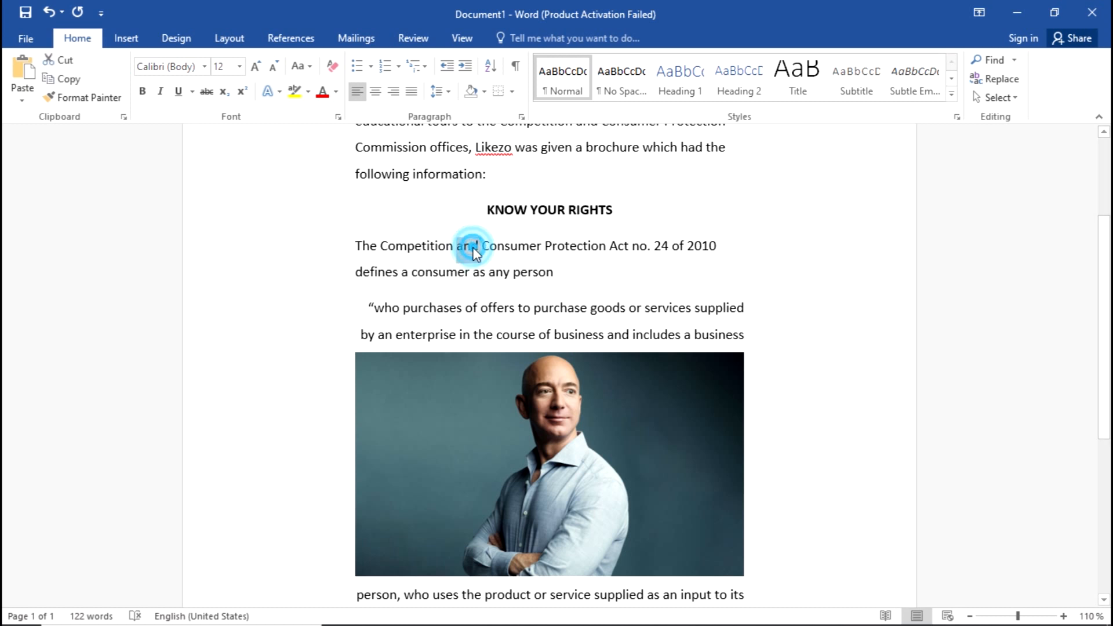
click(473, 247)
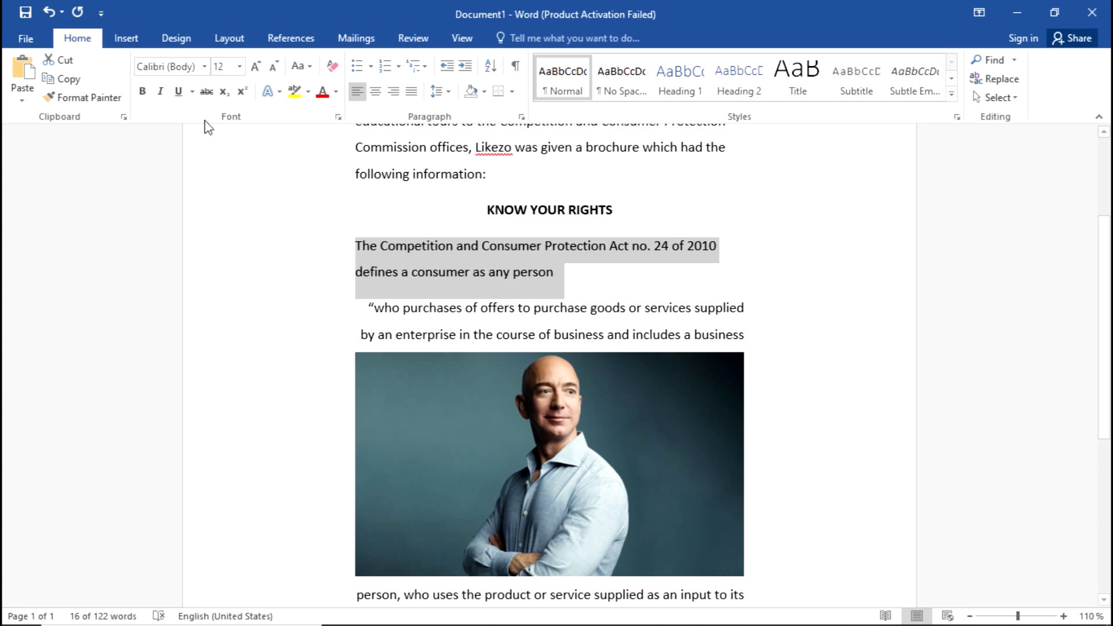
Step: Bring up the Drop Cap choices on the Insert ribbon, rechecking the exam question
click(140, 45)
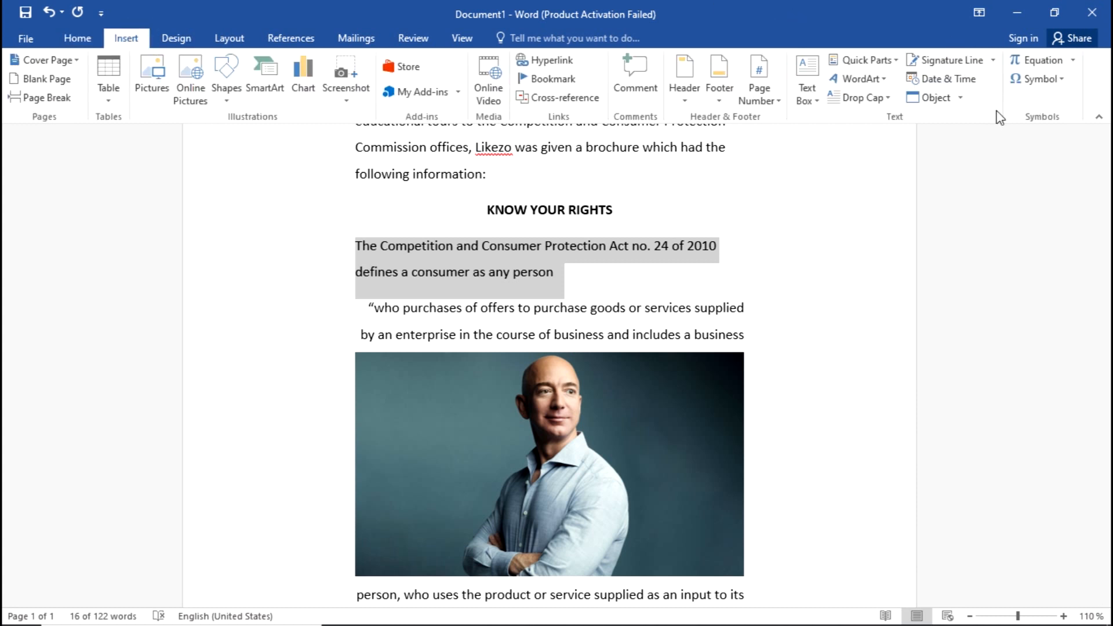
click(863, 100)
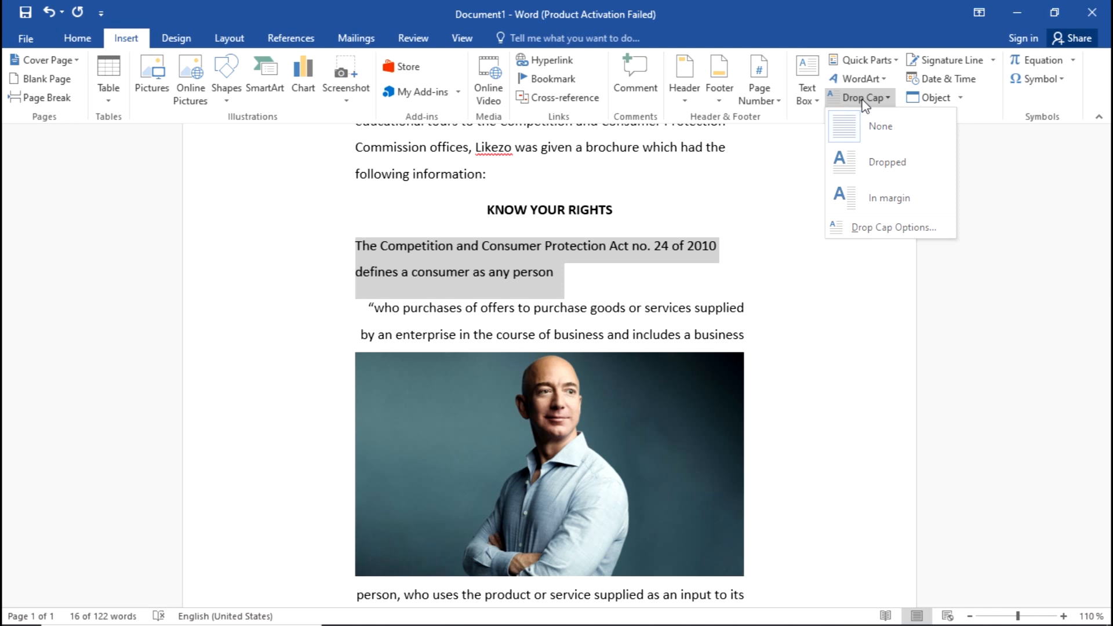
key(alt+Tab)
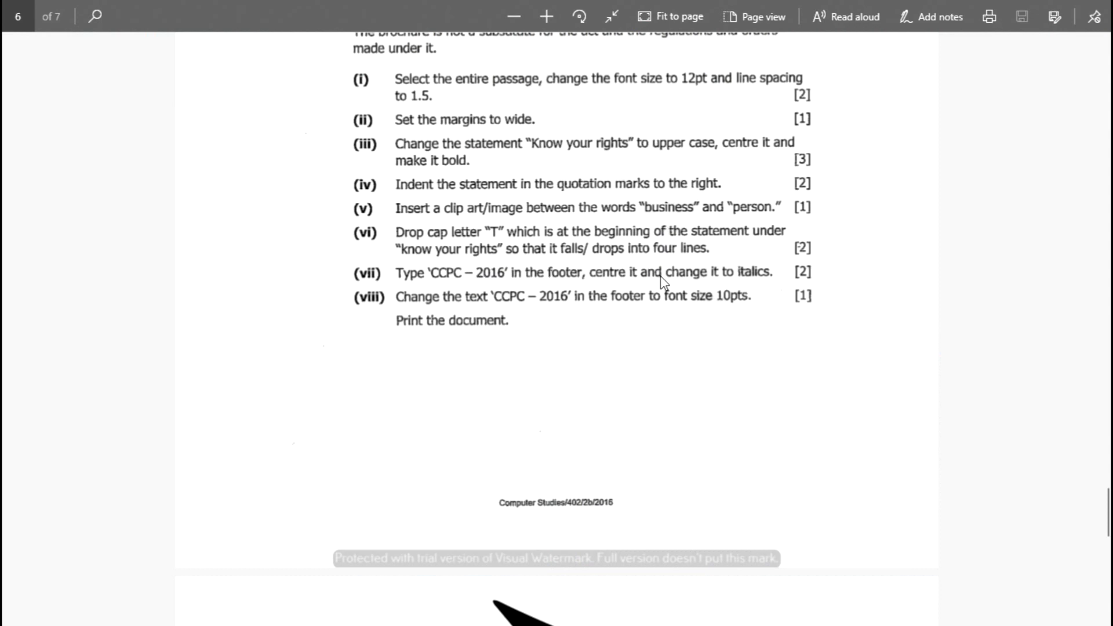
key(alt+Tab)
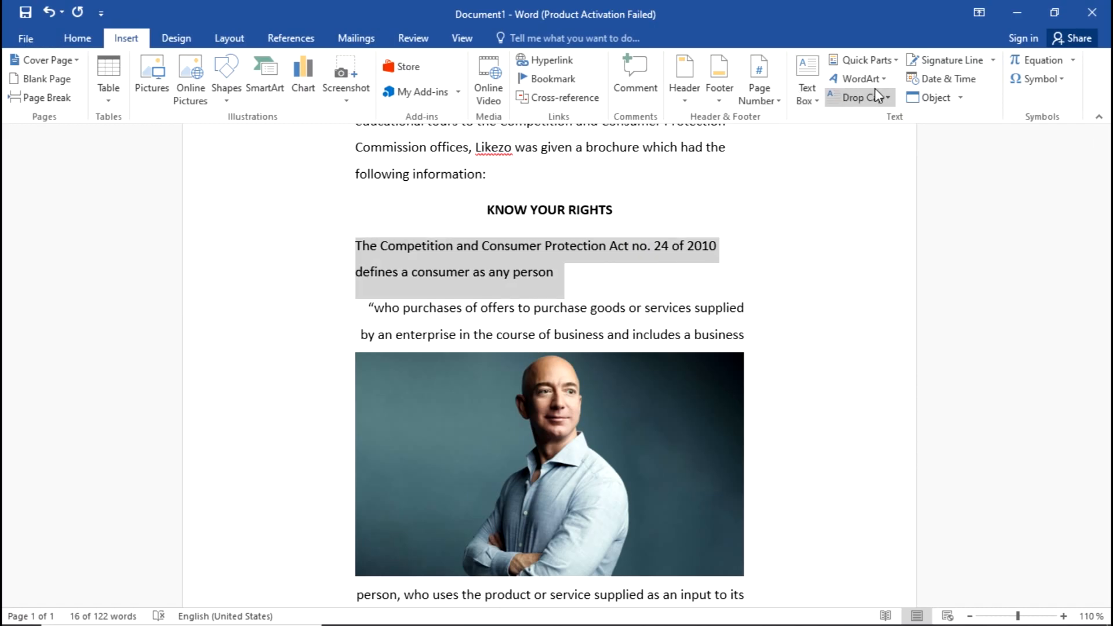
click(880, 102)
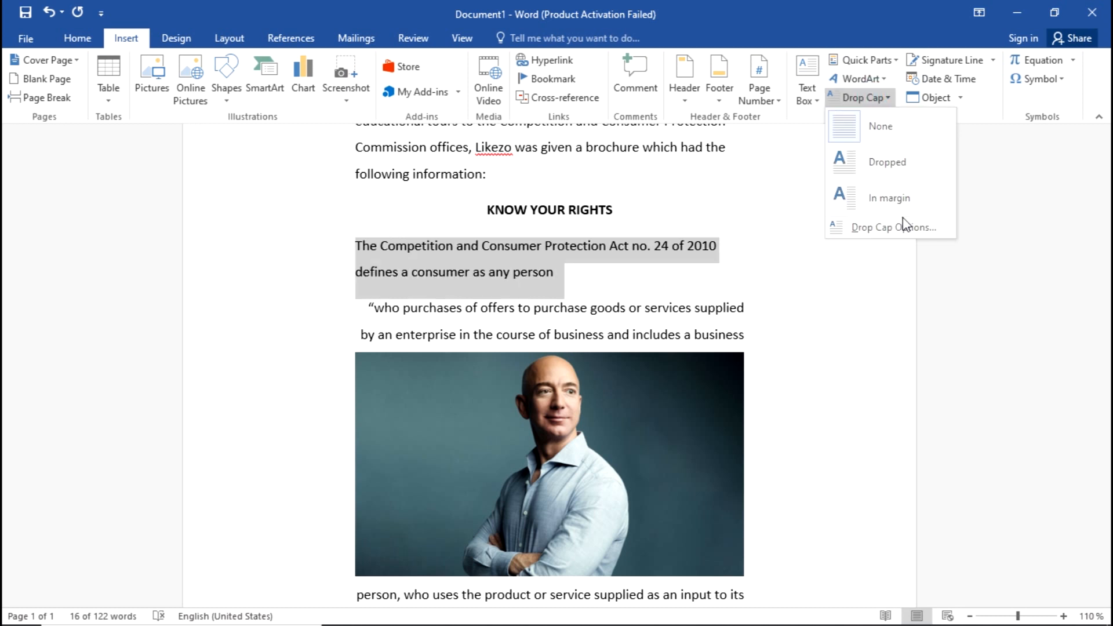
Step: Apply a Dropped drop cap spanning 4 lines to the Act paragraph's opening T
click(887, 229)
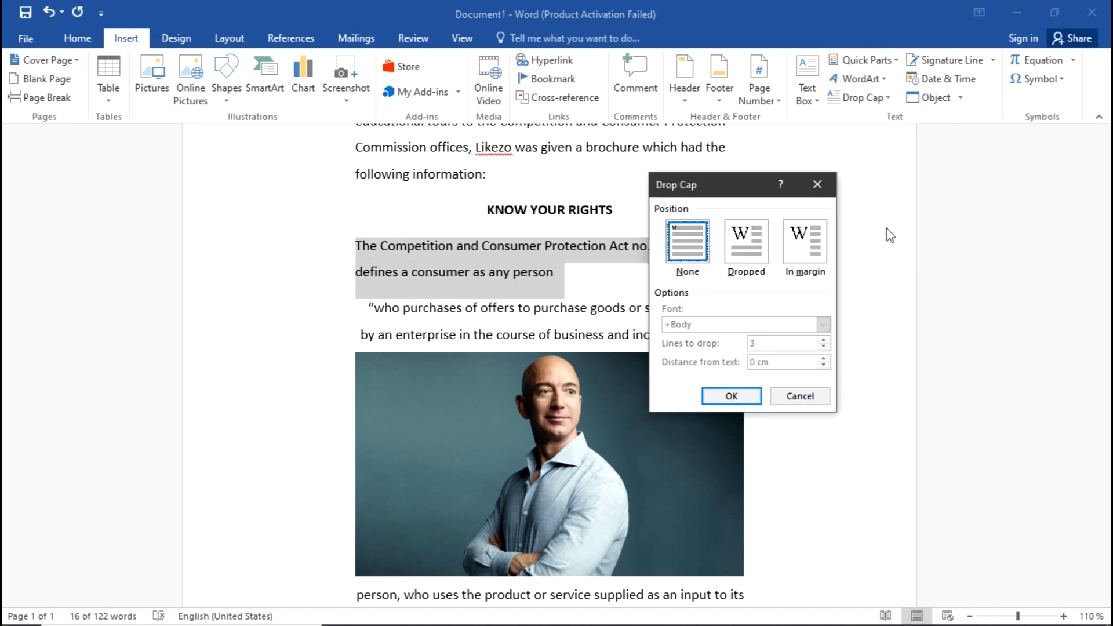
drag(726, 186, 791, 127)
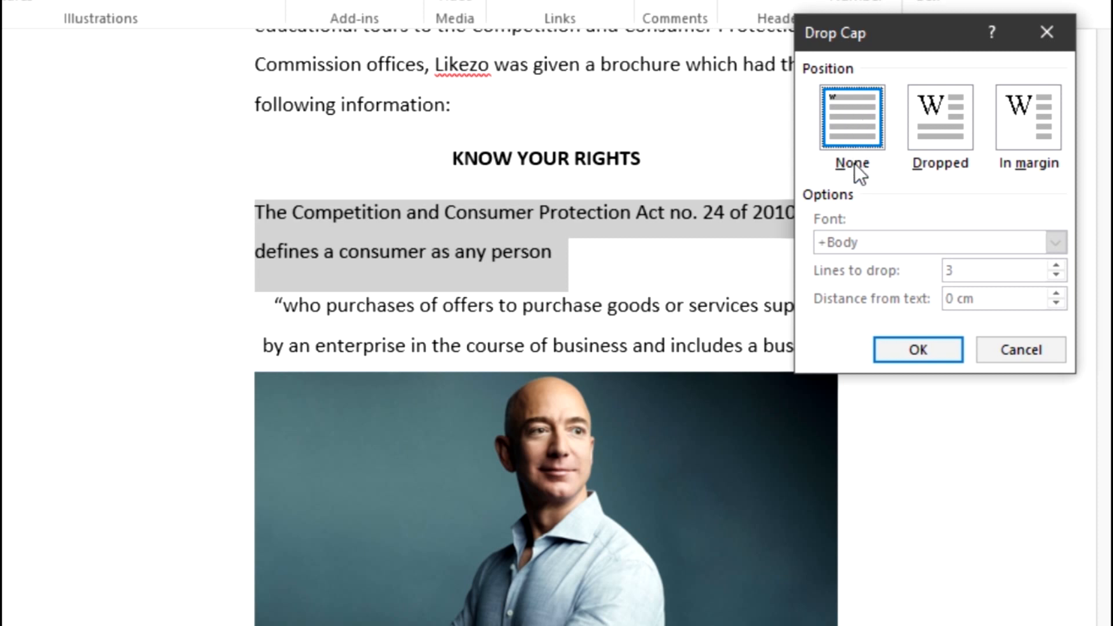
click(955, 134)
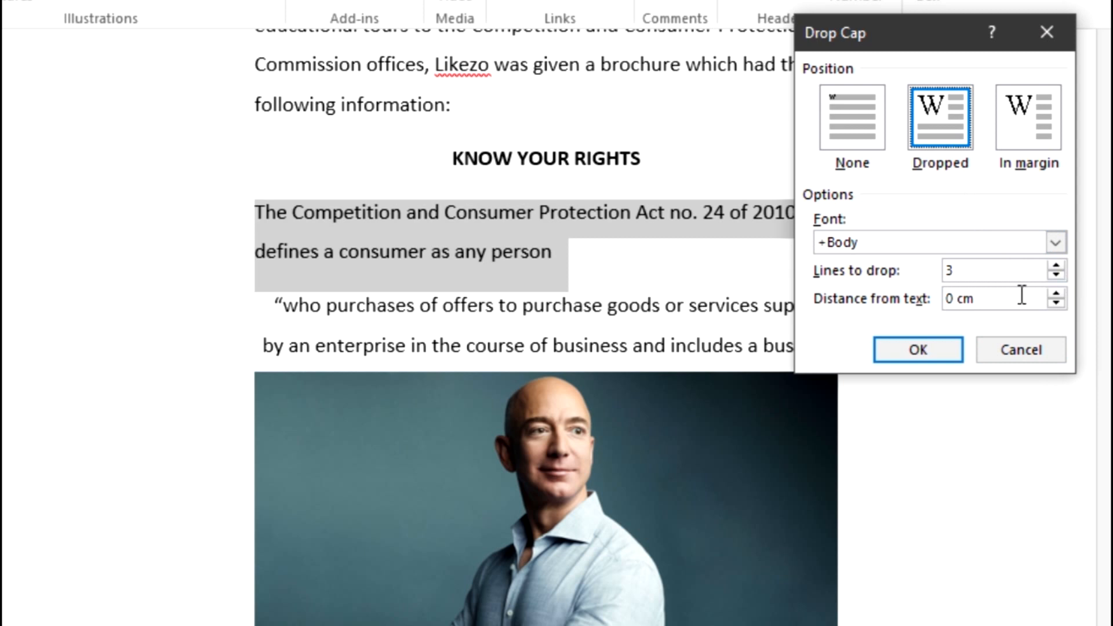
click(1056, 266)
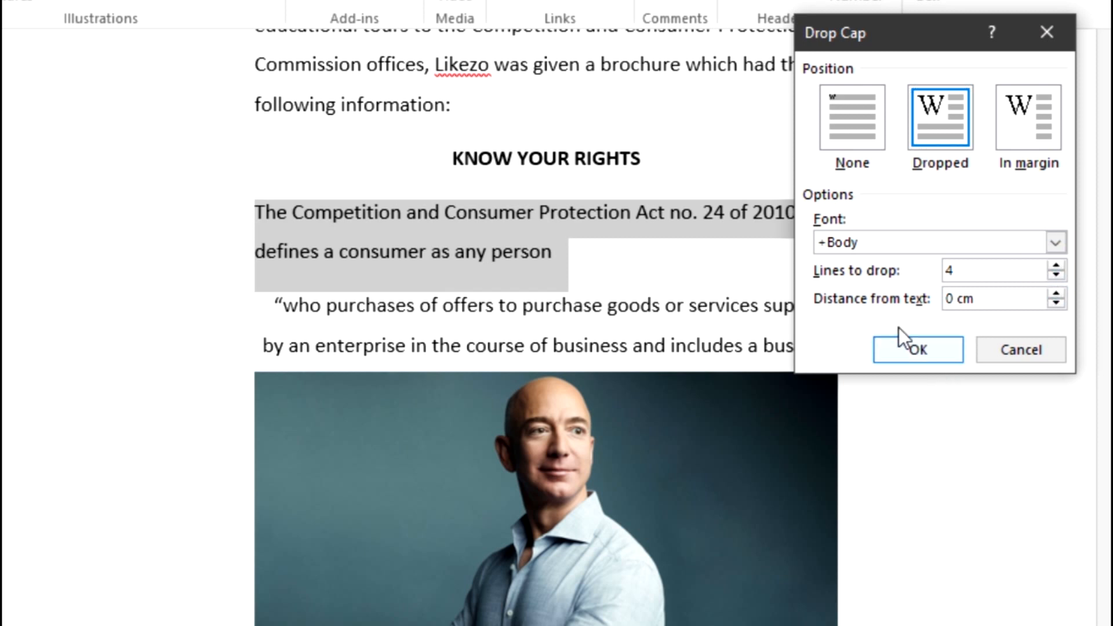
click(902, 347)
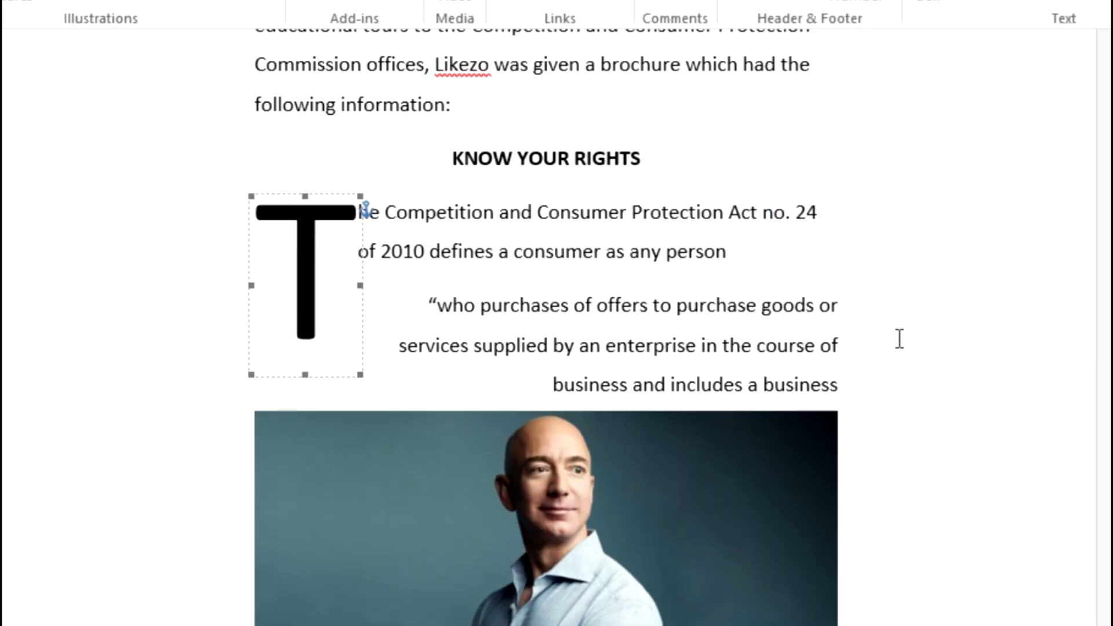
Step: Review how the text and quotation flow beside the drop cap, then switch to the exam paper
click(490, 274)
click(358, 197)
drag(514, 206, 810, 228)
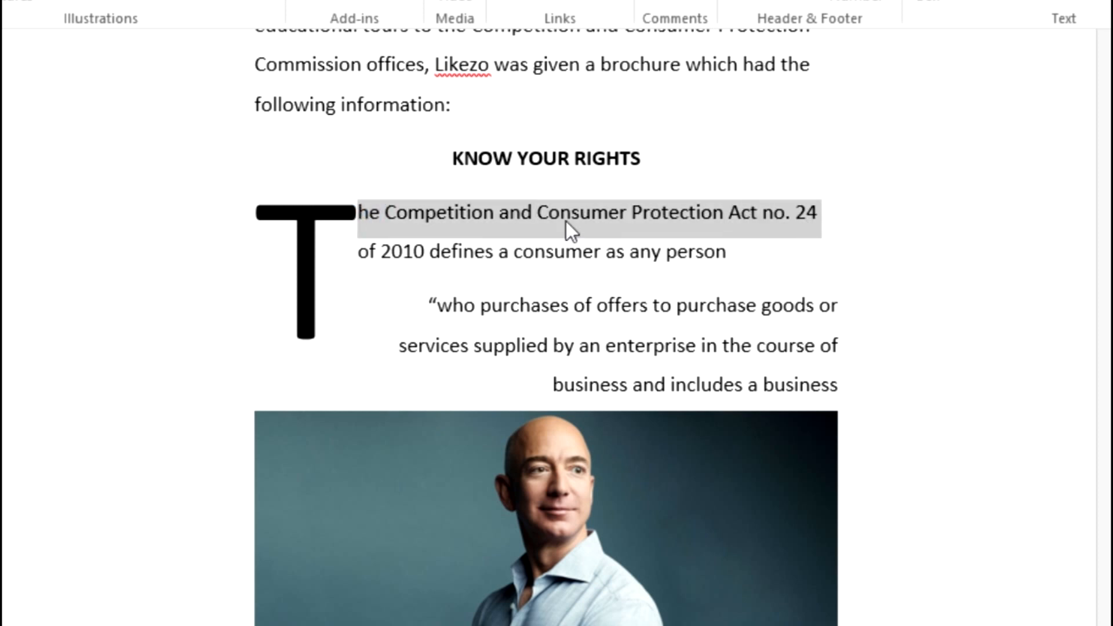
drag(341, 255, 363, 264)
drag(857, 306, 440, 319)
click(439, 307)
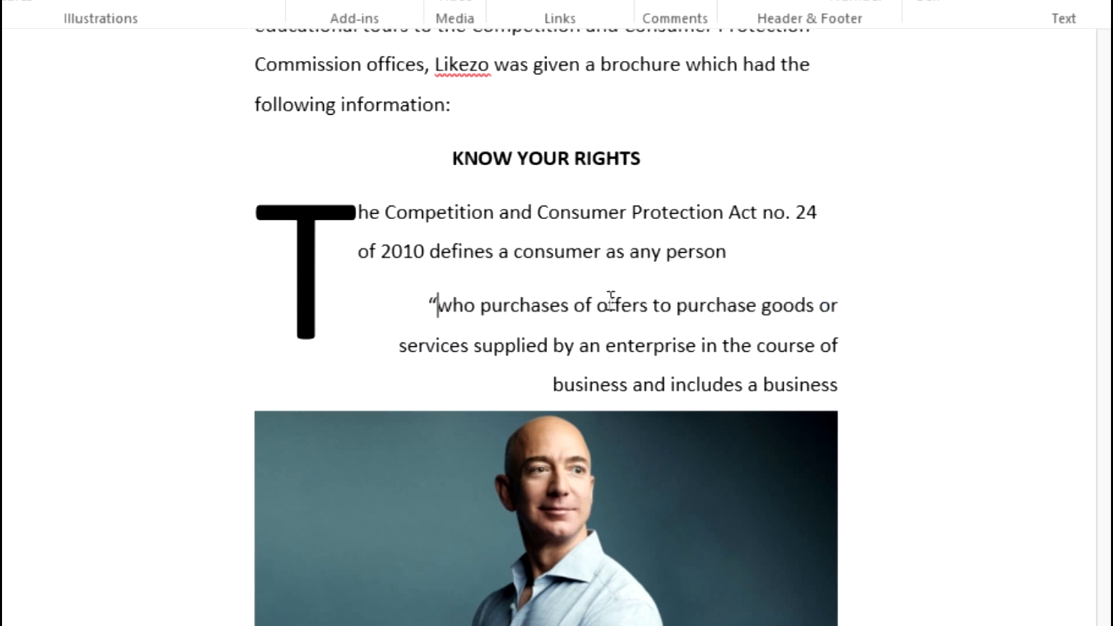
drag(847, 343, 410, 347)
click(982, 335)
scroll(650, 285, down, 6)
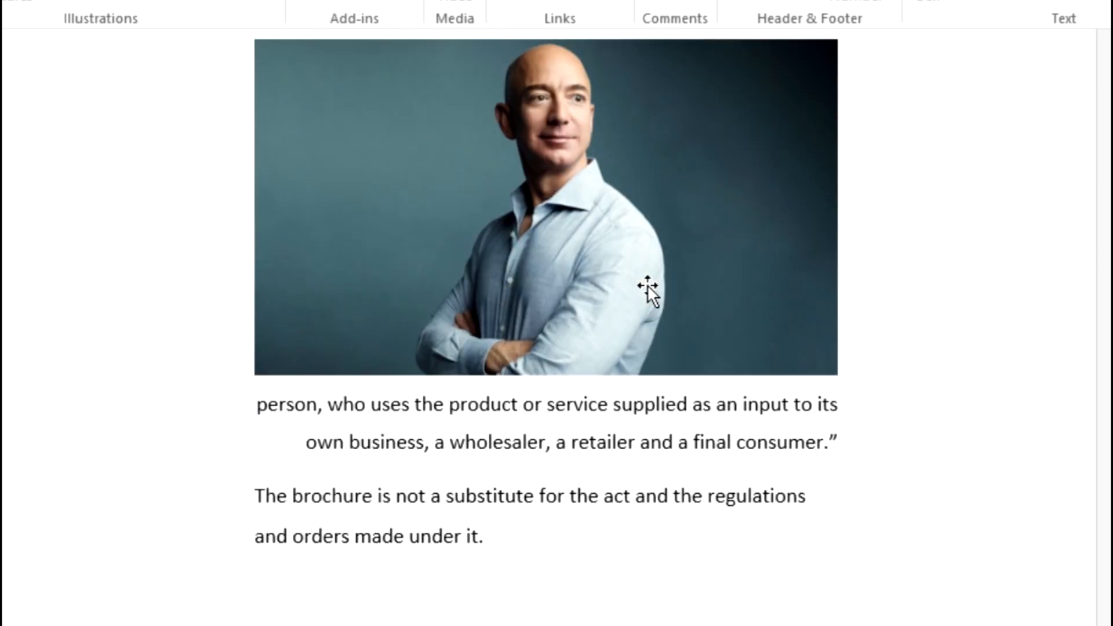
scroll(650, 285, up, 6)
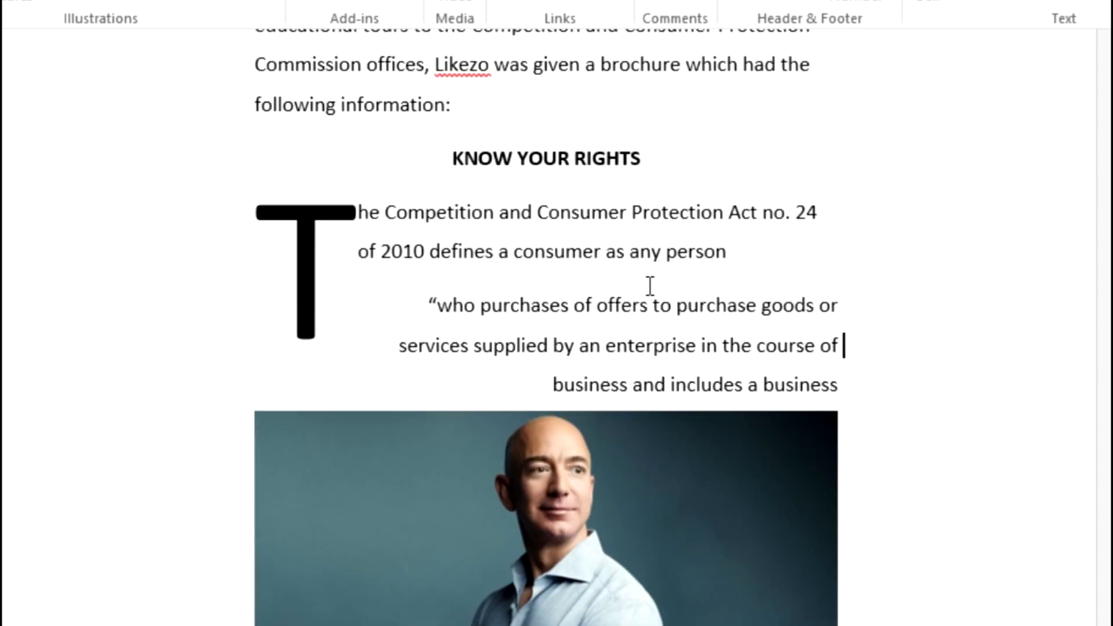
scroll(650, 286, down, 2)
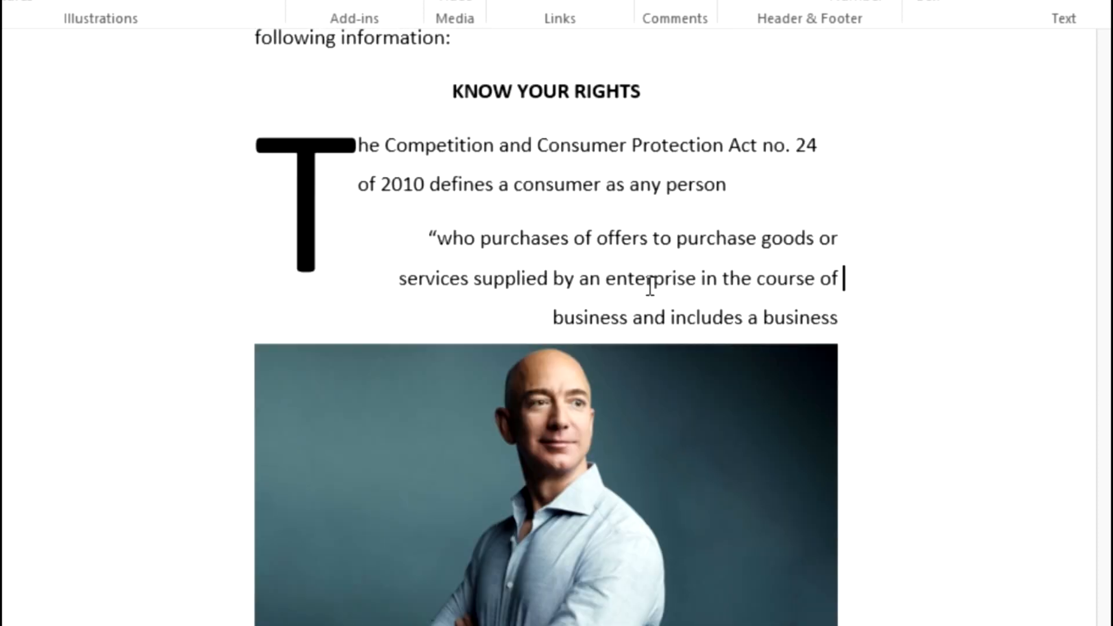
scroll(650, 286, up, 5)
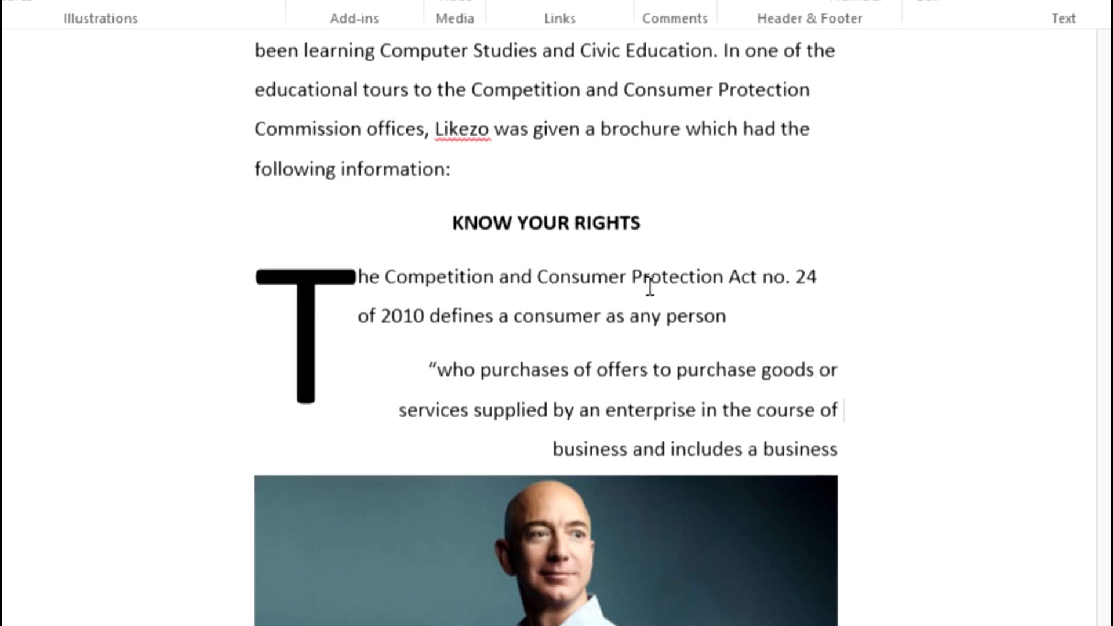
scroll(650, 285, up, 1)
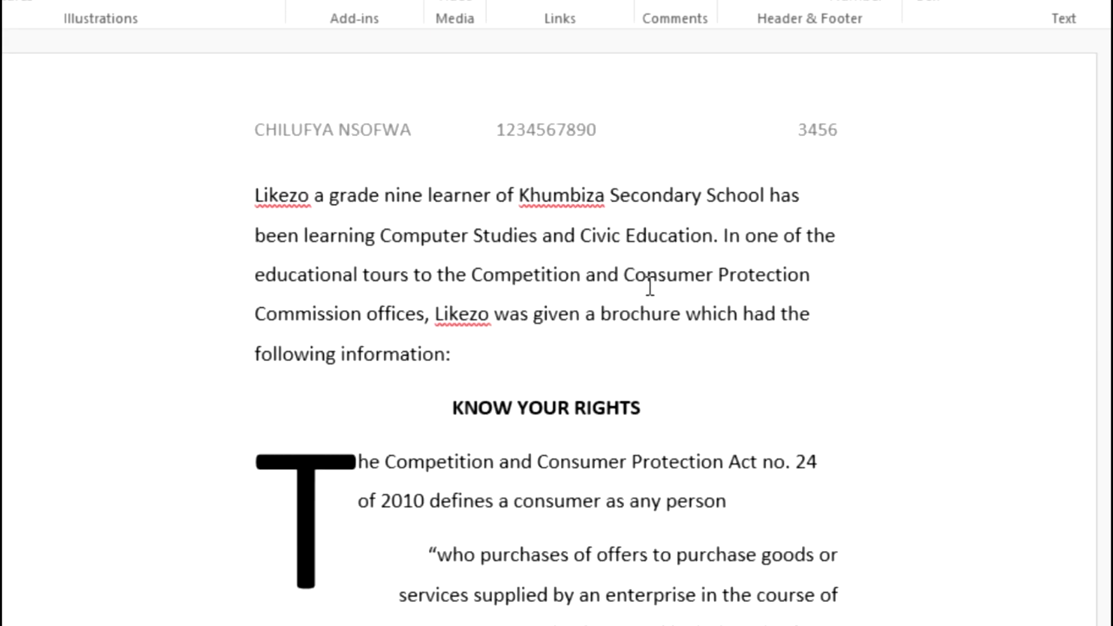
key(alt+Tab)
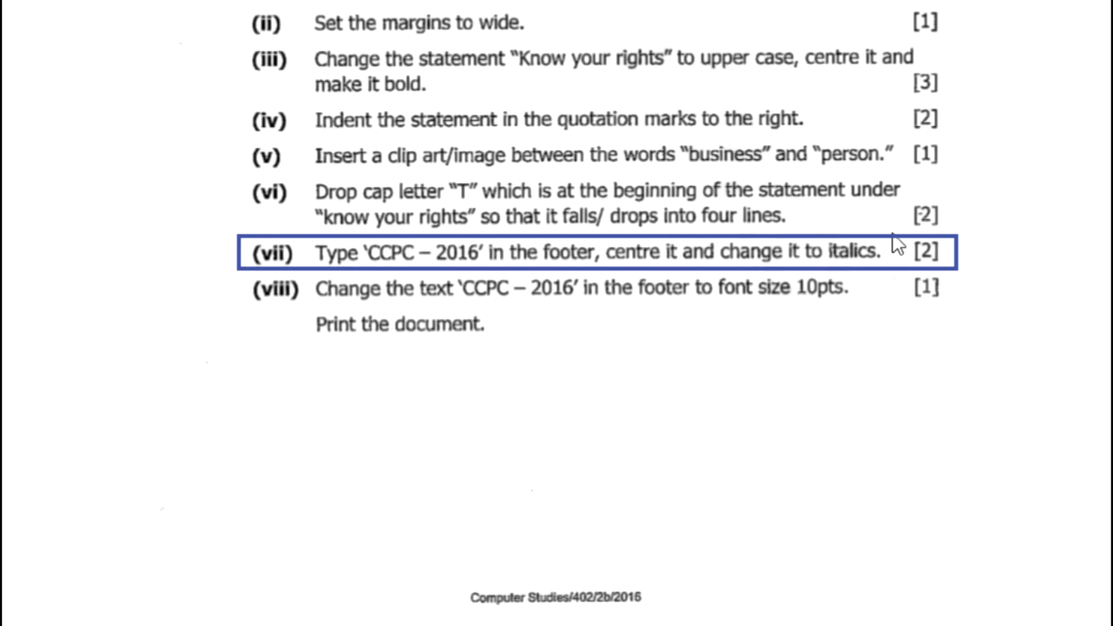
Step: Return to the Word brochure after reading footer task (vii)
key(alt+Tab)
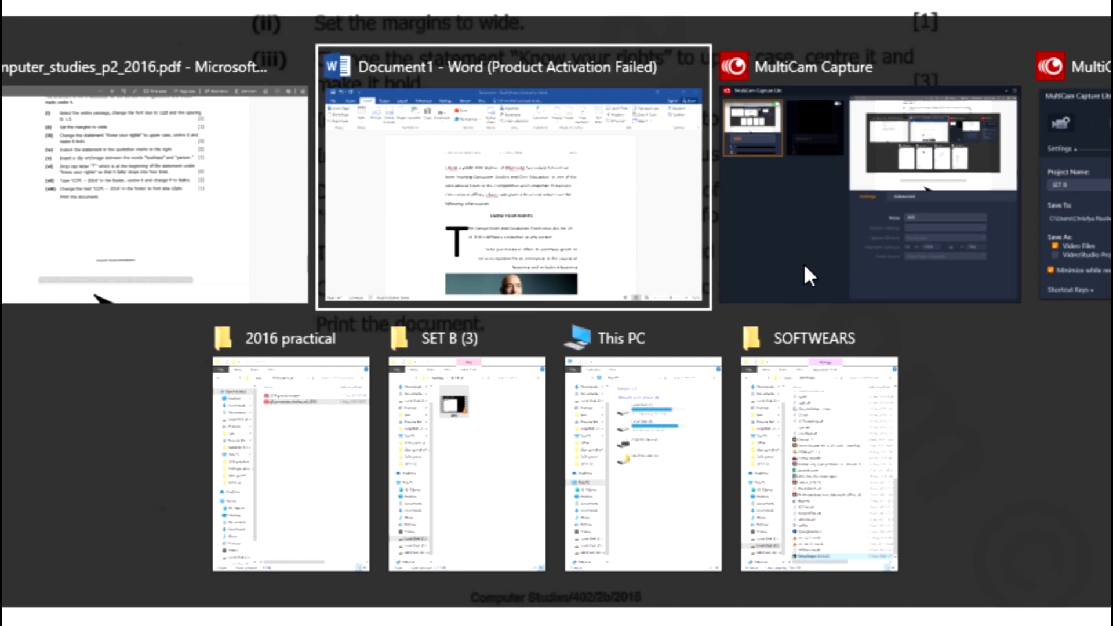
scroll(723, 336, down, 5)
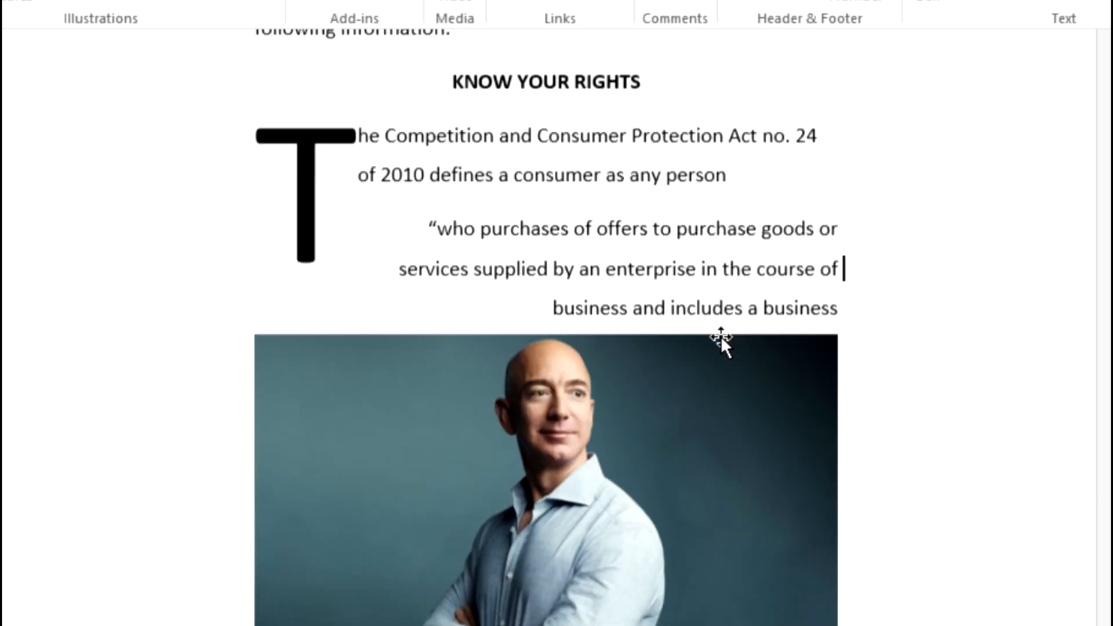
scroll(724, 400, up, 3)
scroll(733, 351, up, 6)
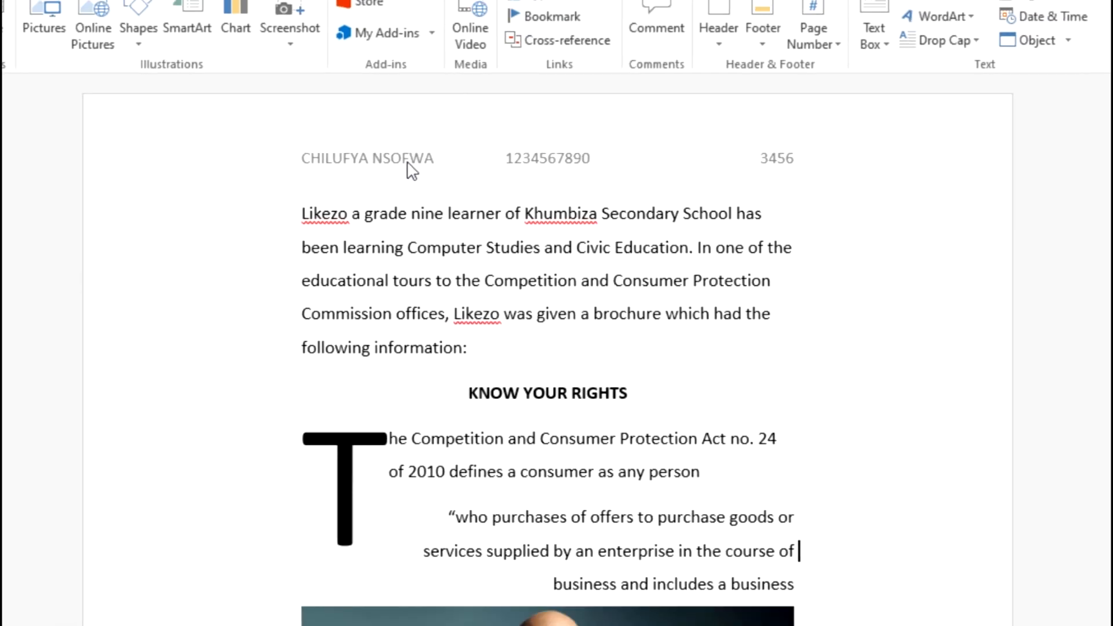
scroll(412, 200, down, 9)
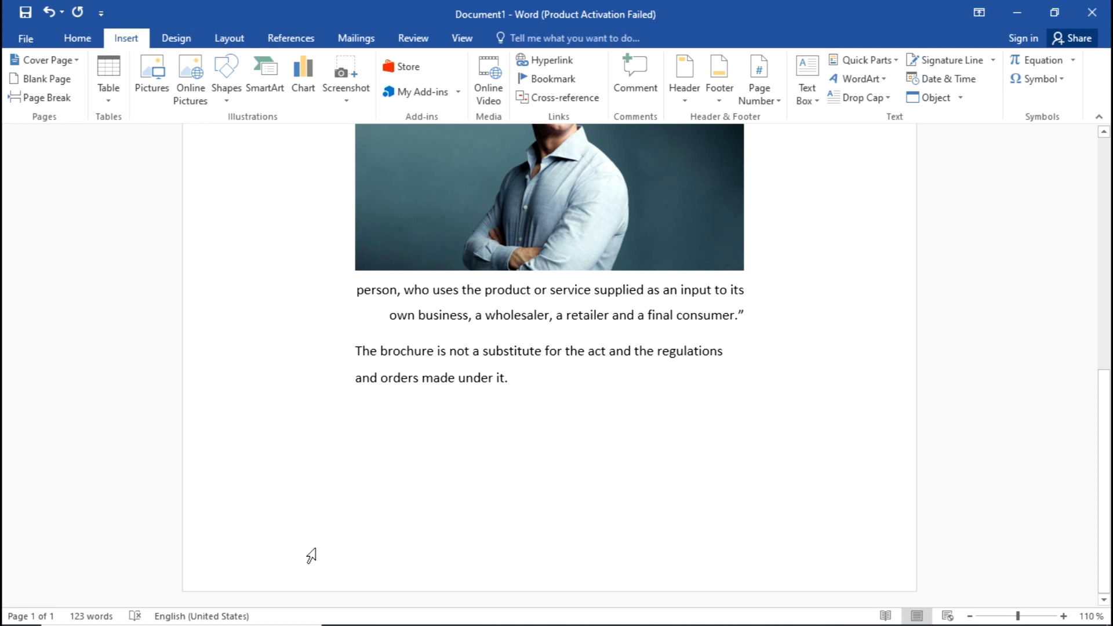
double_click(379, 560)
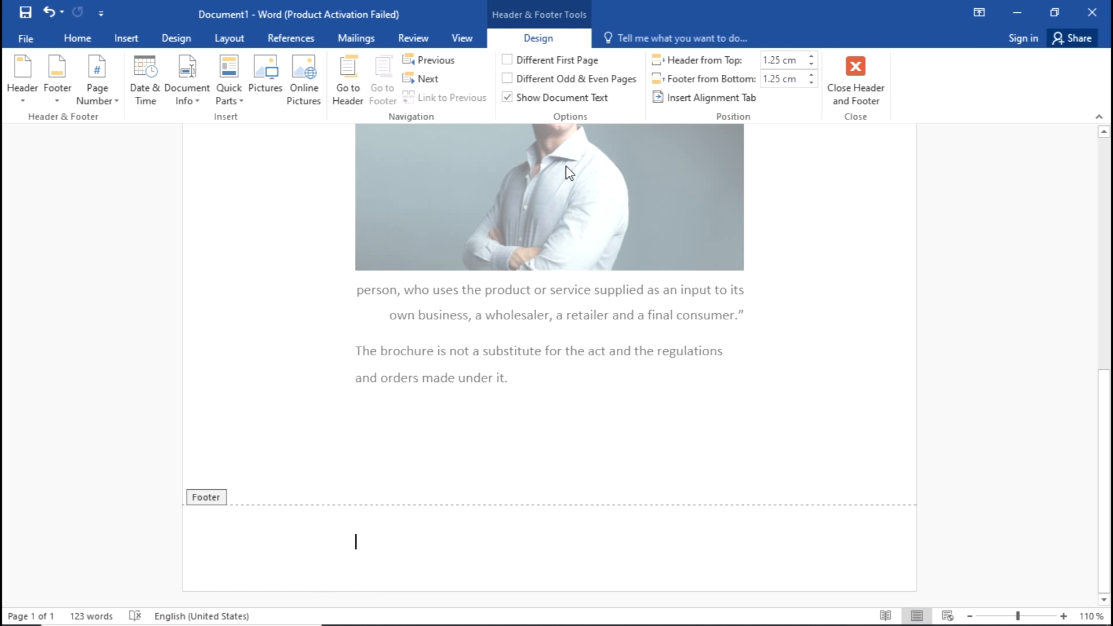
click(882, 87)
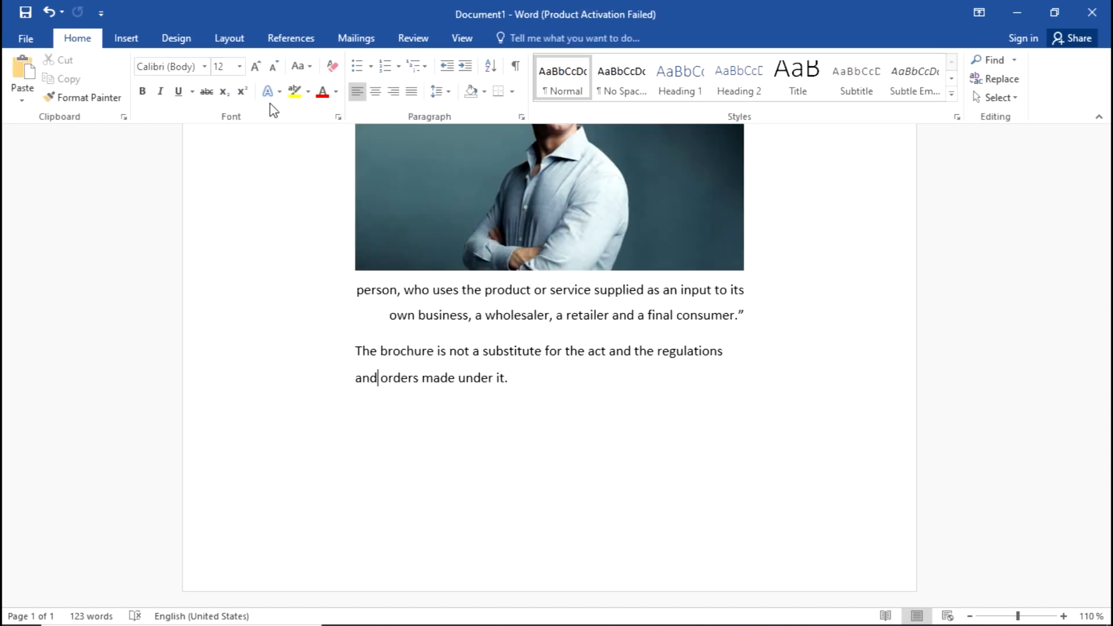
click(142, 40)
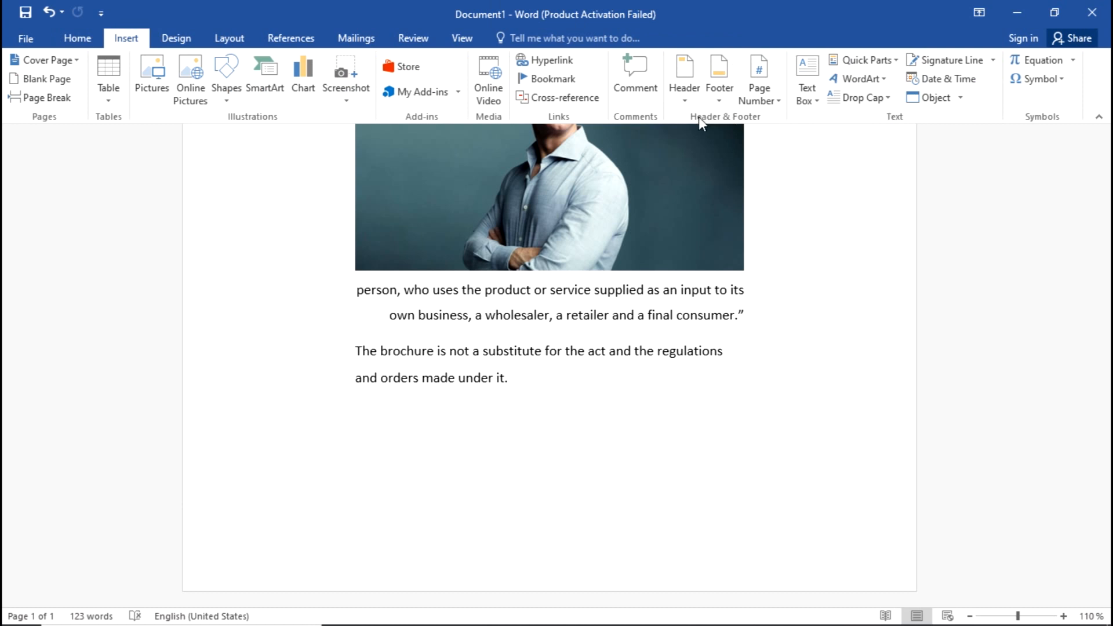
Step: Insert a blank footer and type 'CCPC - 2016' into it, checking the exam wording
click(729, 70)
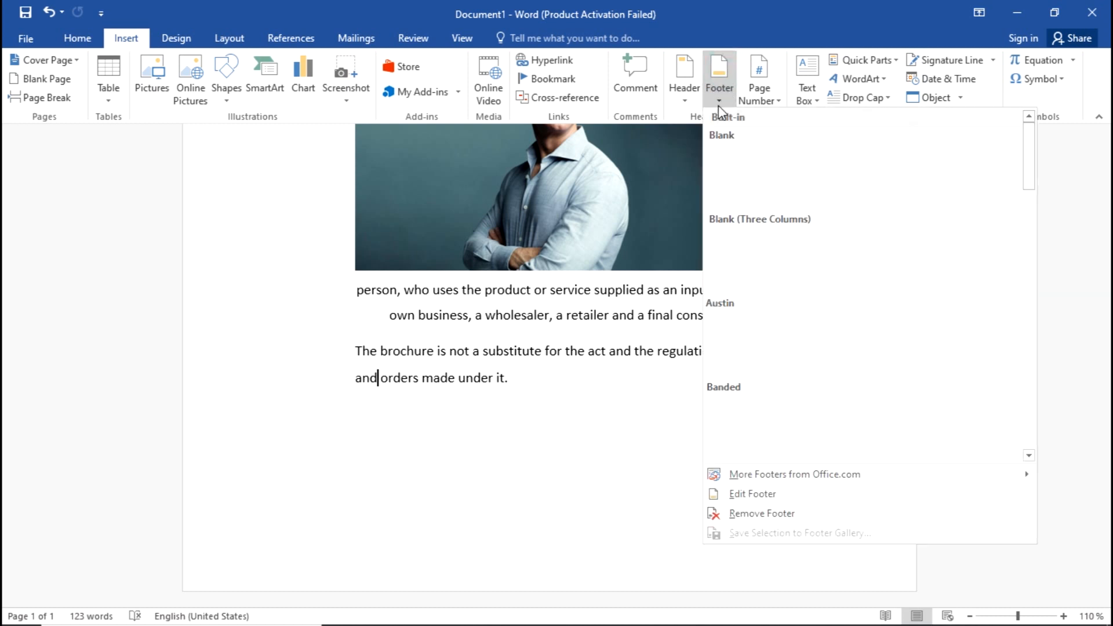
click(764, 166)
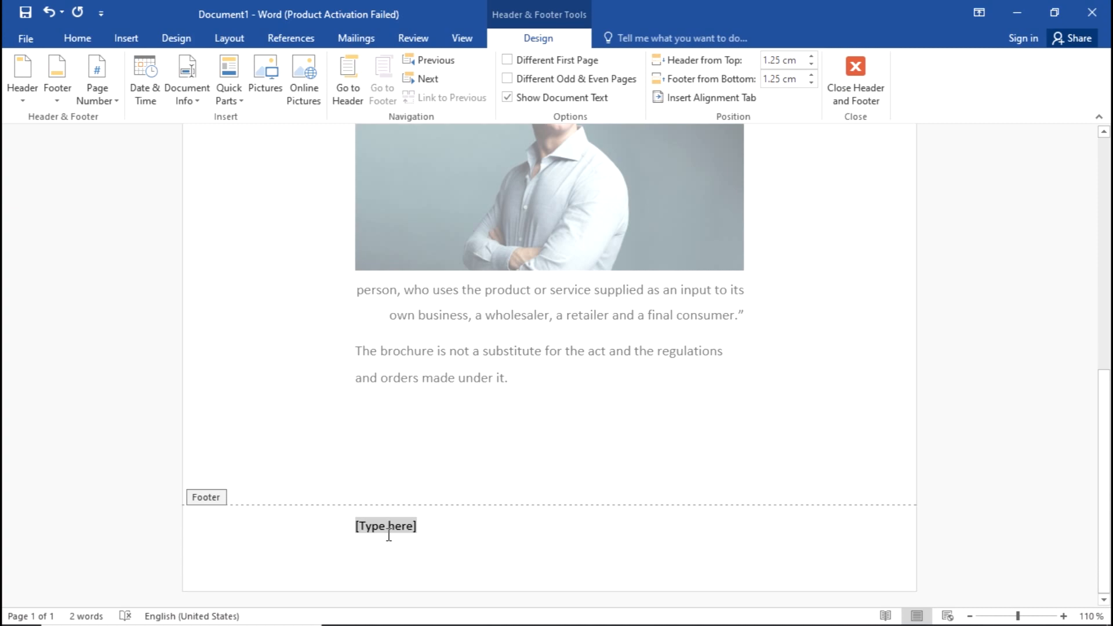
key(alt+Tab)
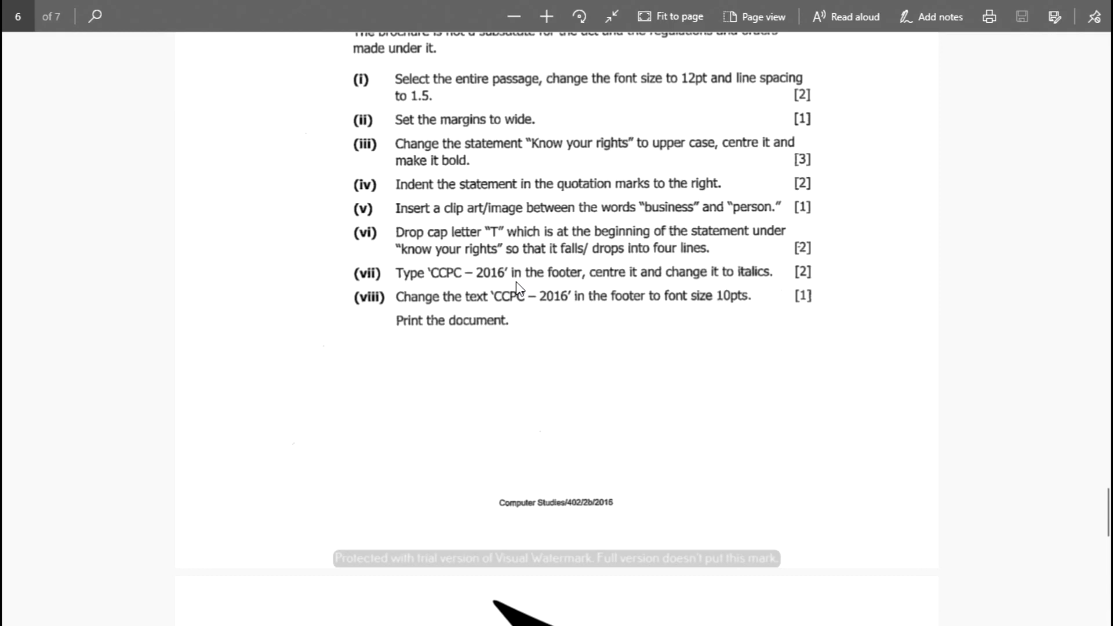
key(alt+Tab)
text(ccPC)
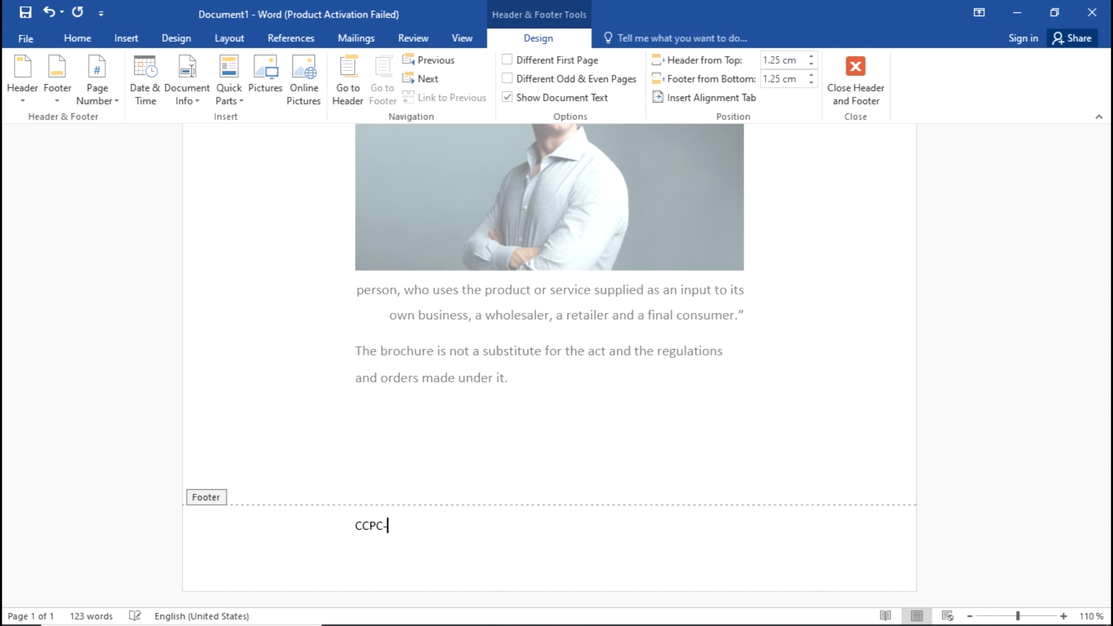
text(-)
key(BackSpace)
text(- 2016)
key(alt+Tab)
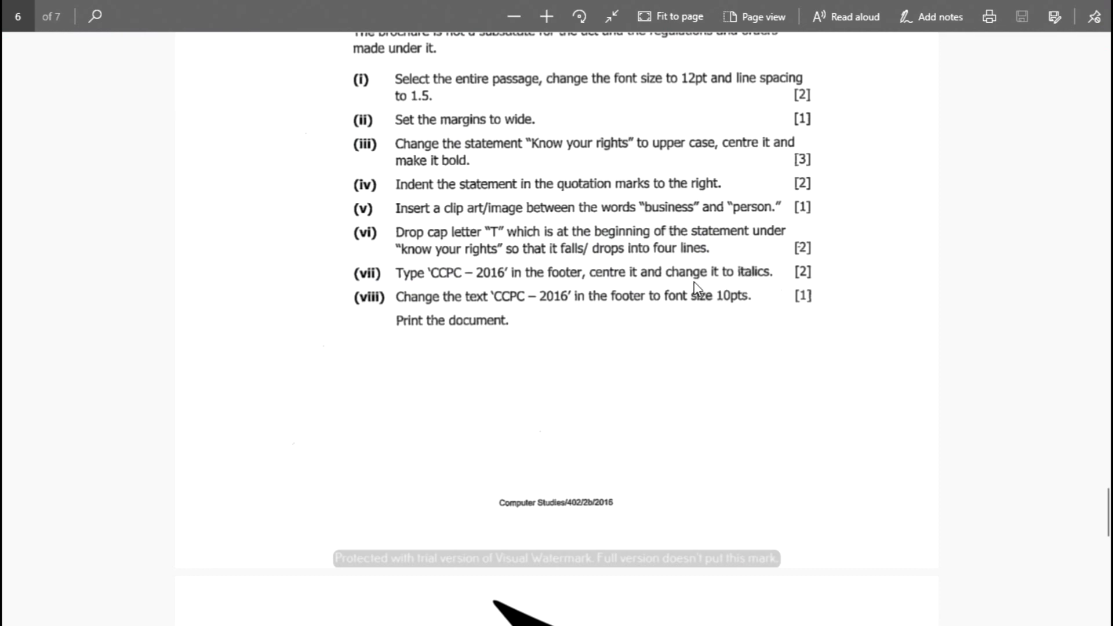
key(alt+Tab)
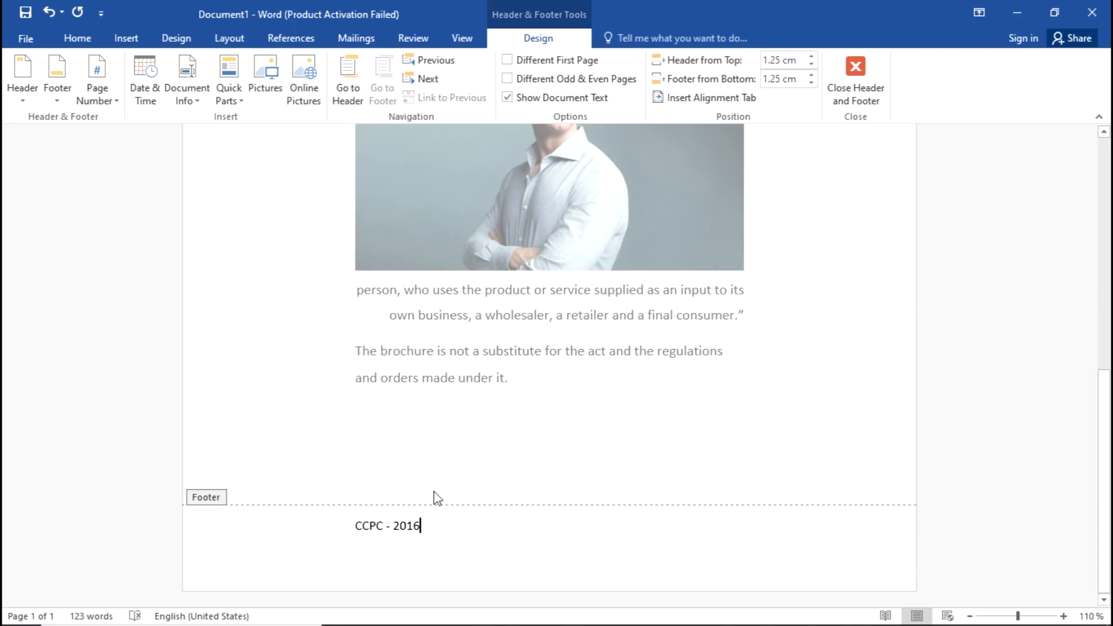
Step: Centre the footer line 'CCPC - 2016' and make it italic
triple_click(409, 527)
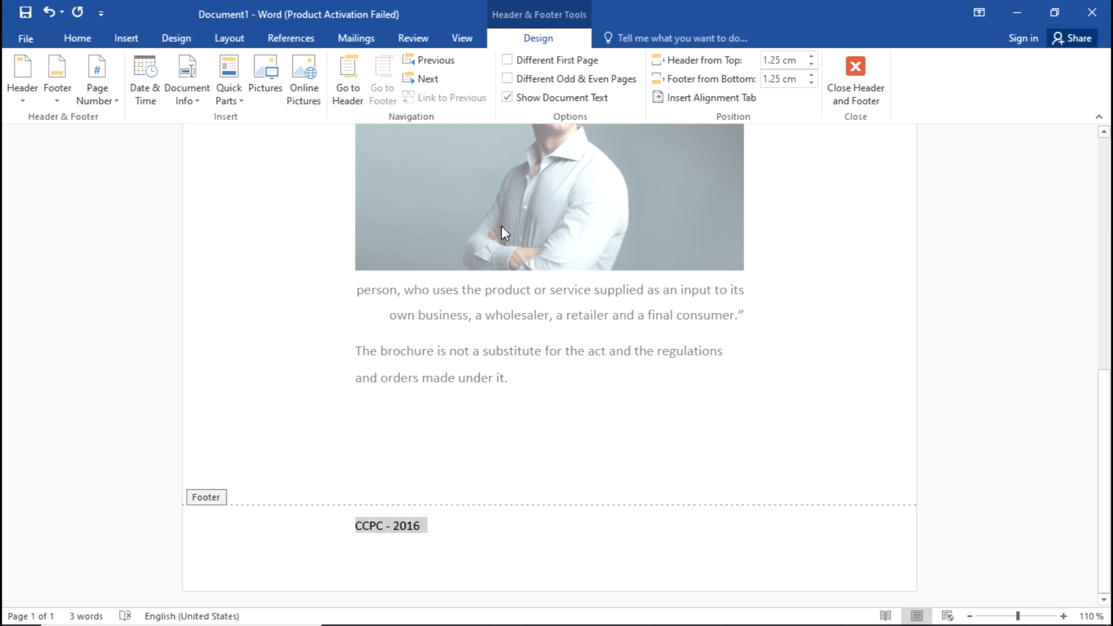
click(73, 41)
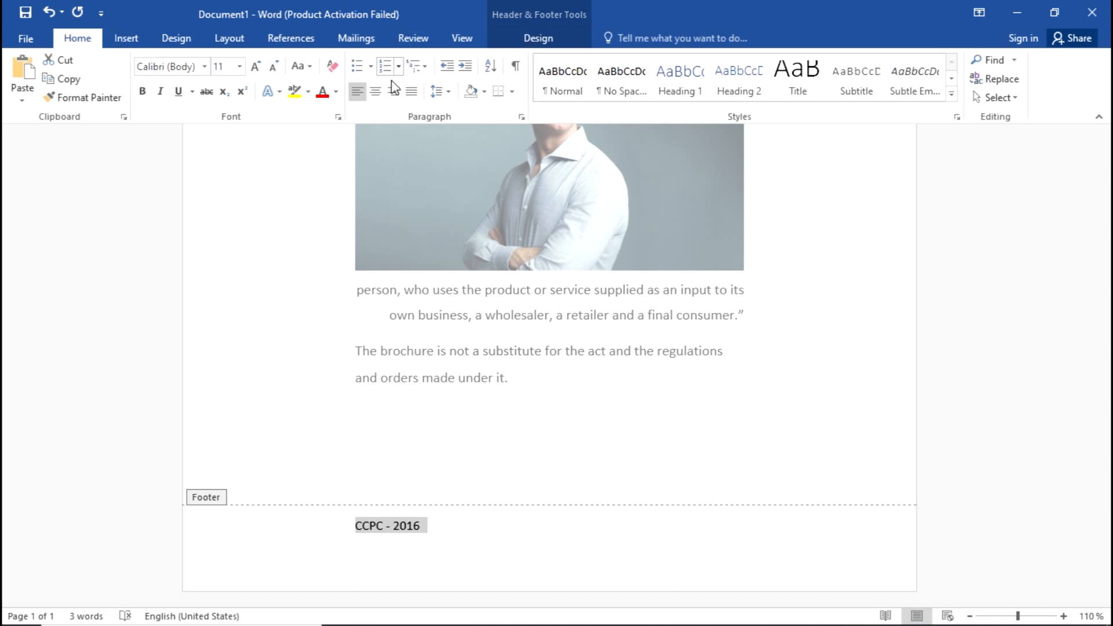
click(376, 92)
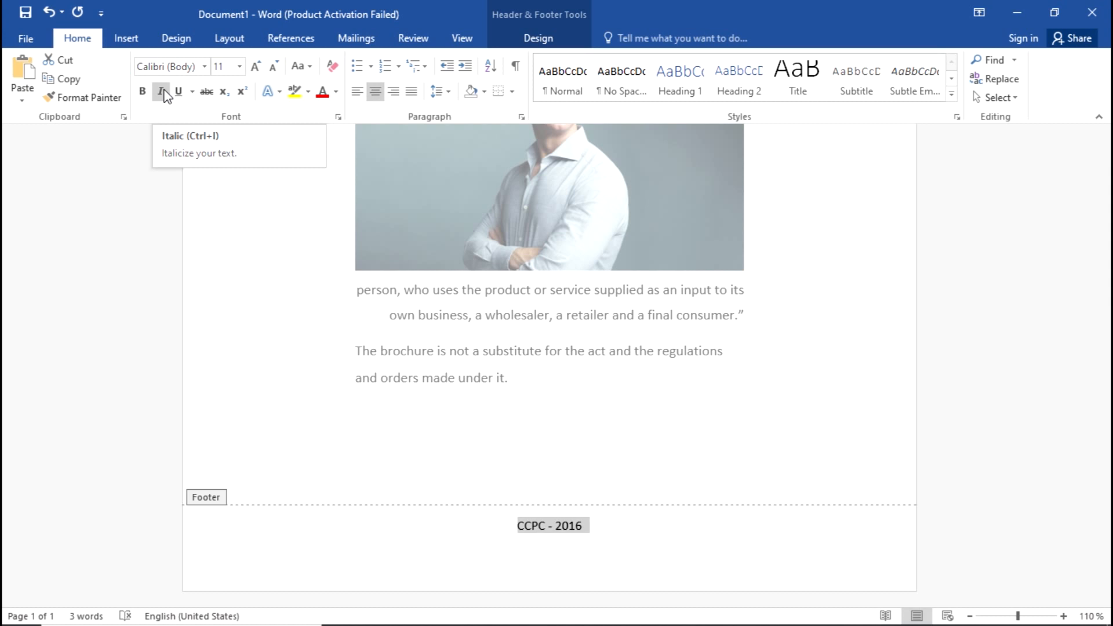
click(162, 91)
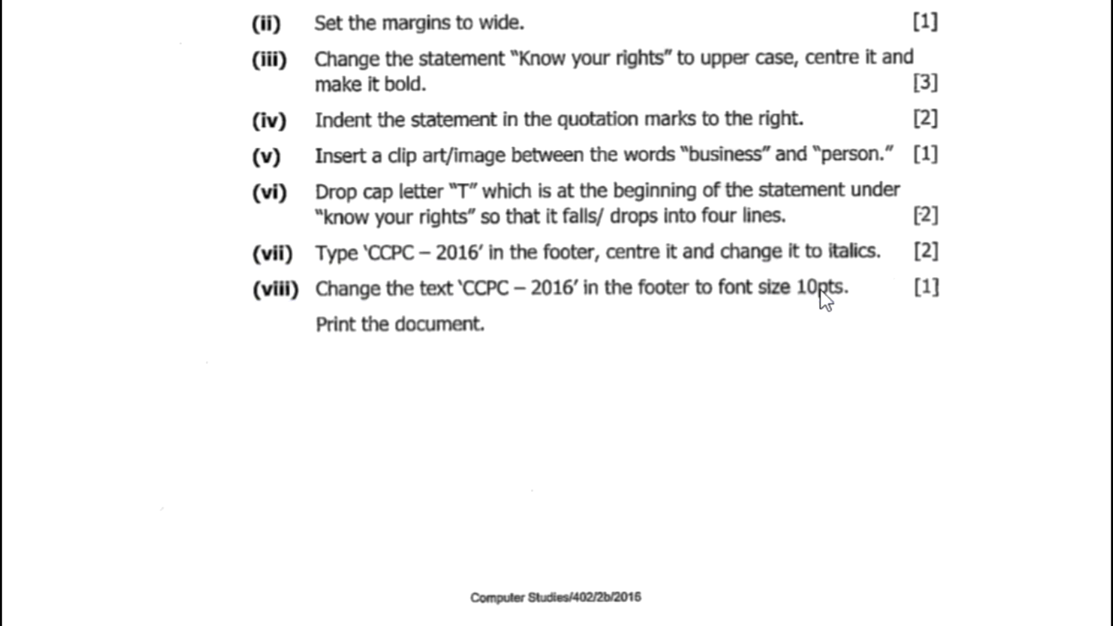
Step: Change the footer text 'CCPC - 2016' to font size 10
key(alt+Tab)
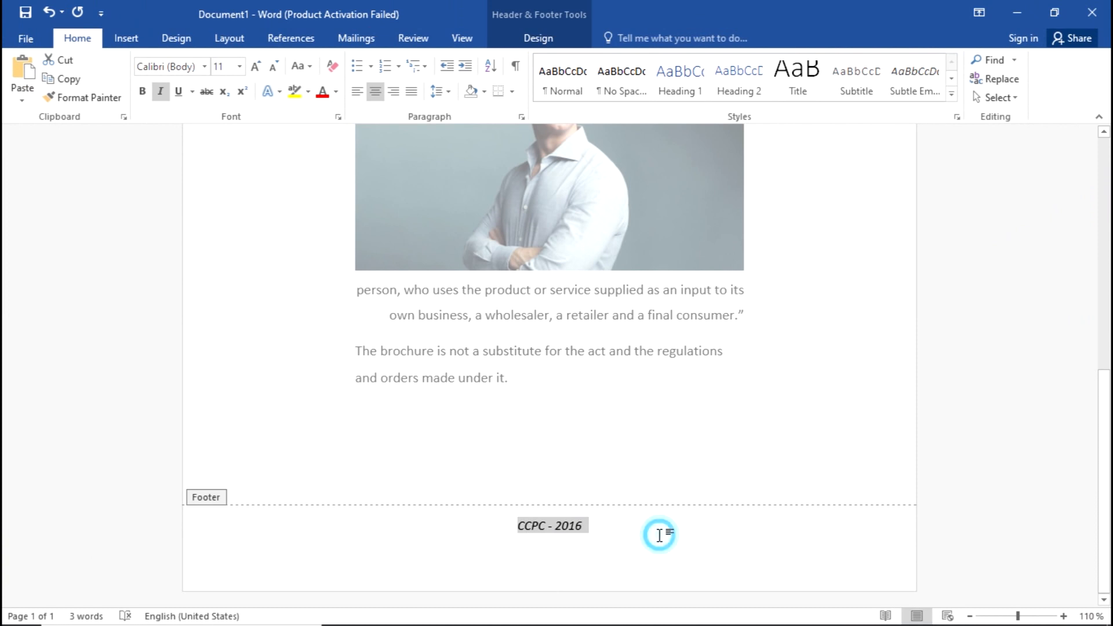
click(660, 536)
triple_click(561, 532)
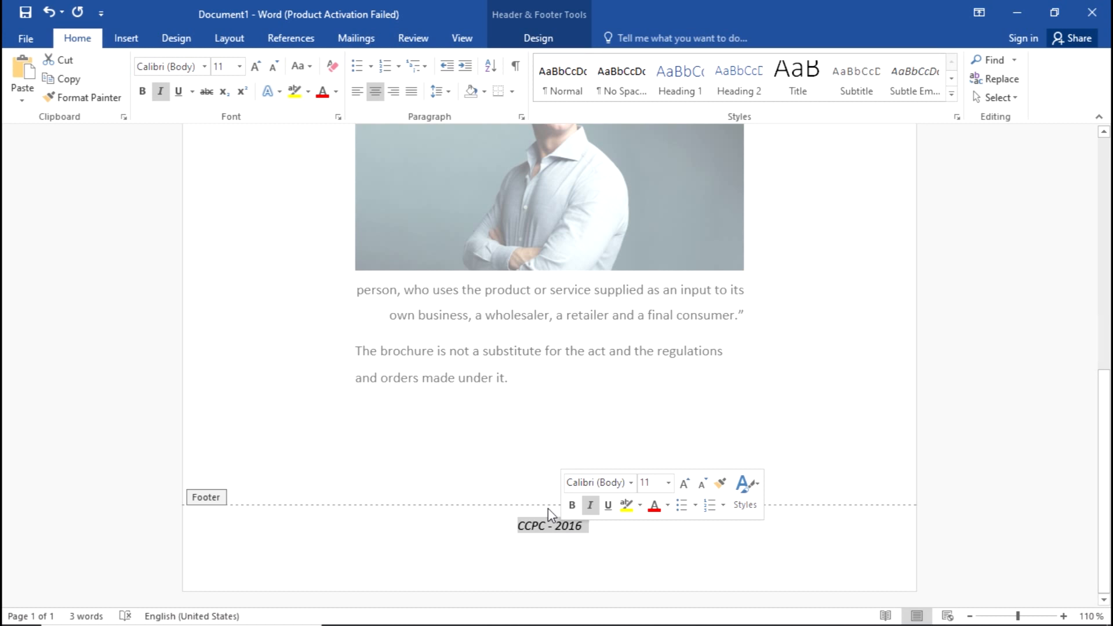
click(239, 66)
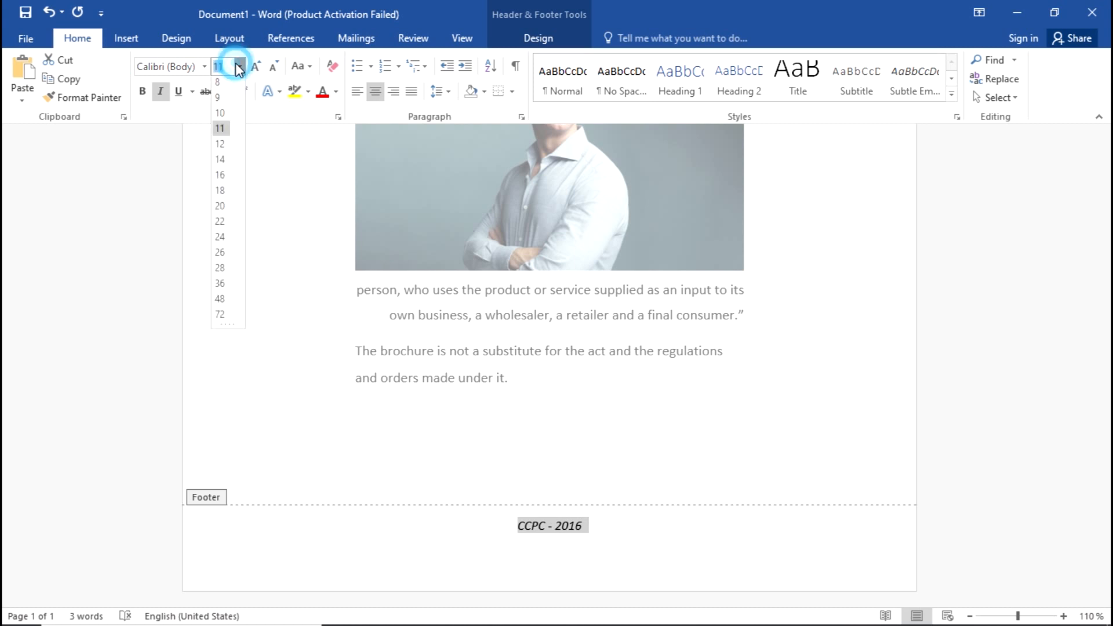
click(218, 116)
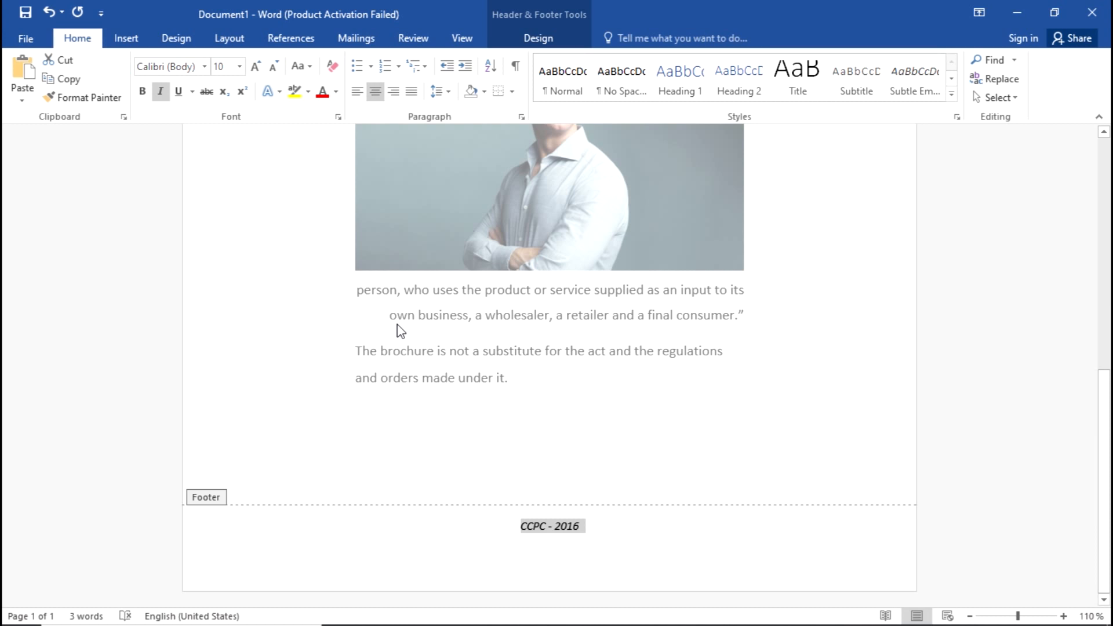
Step: Close the footer and scroll through the brochure body to review the page
double_click(378, 378)
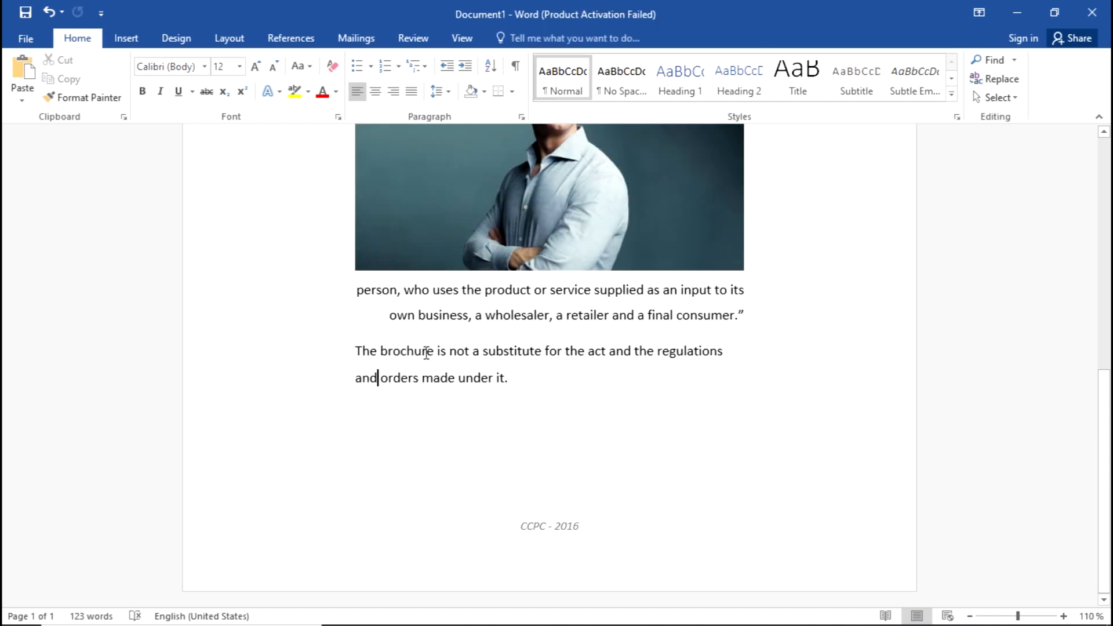
click(662, 467)
scroll(664, 470, up, 8)
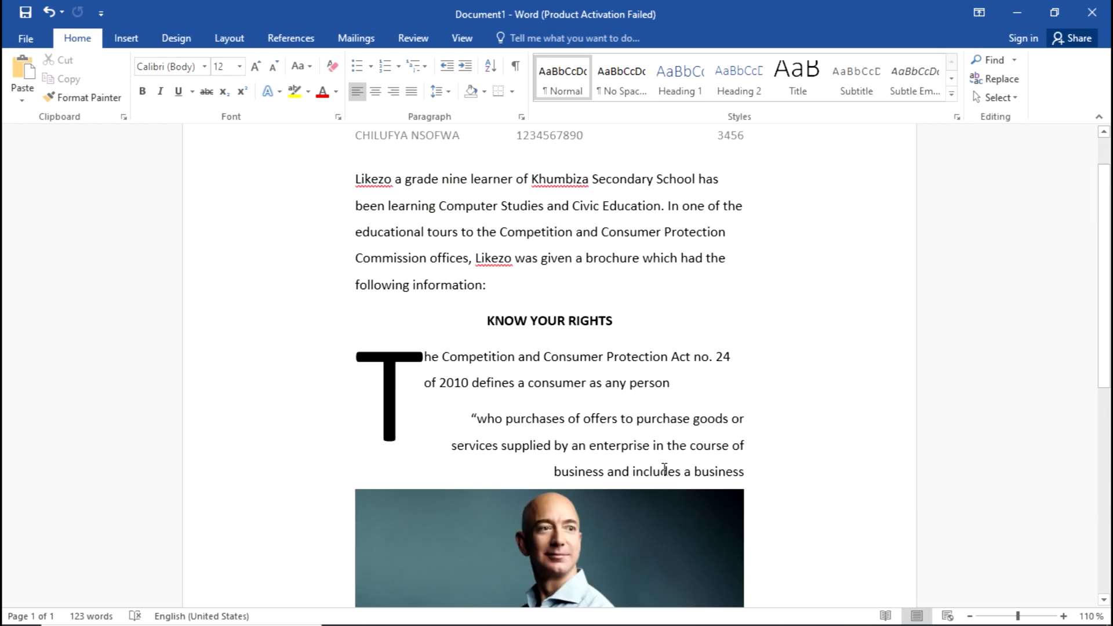
scroll(665, 469, down, 8)
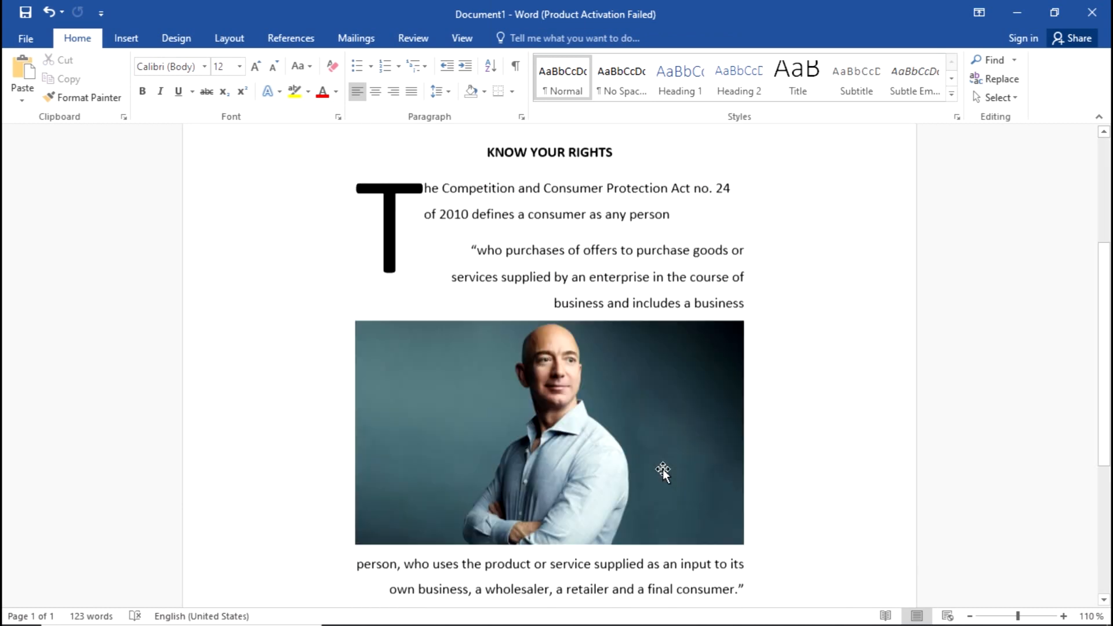
scroll(665, 470, up, 4)
scroll(665, 470, down, 4)
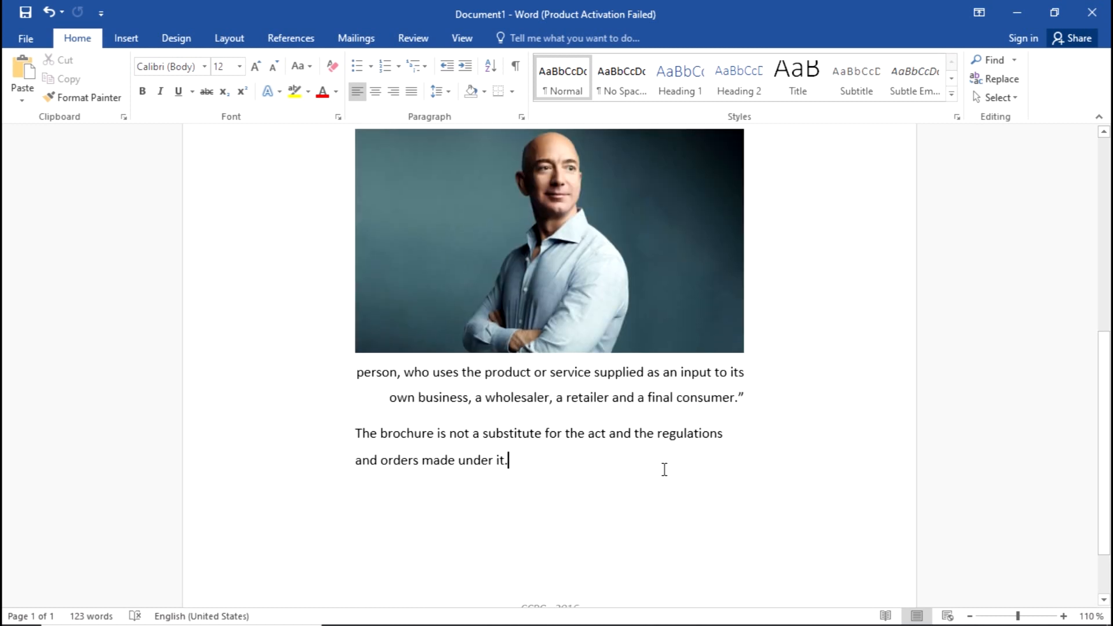
scroll(664, 470, down, 1)
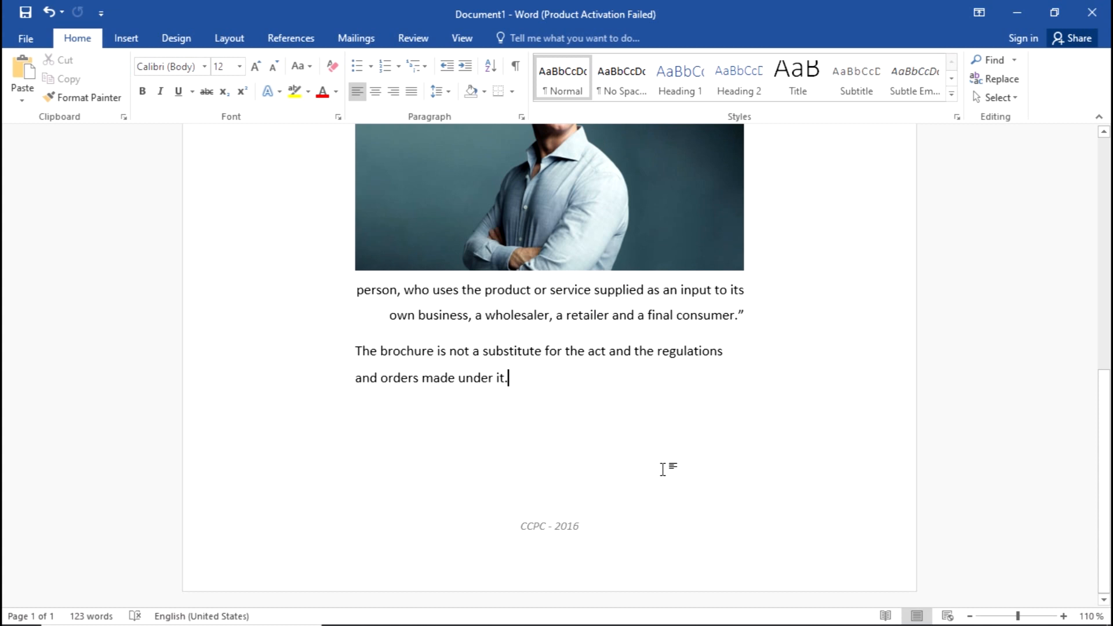
scroll(663, 468, up, 3)
scroll(663, 468, down, 1)
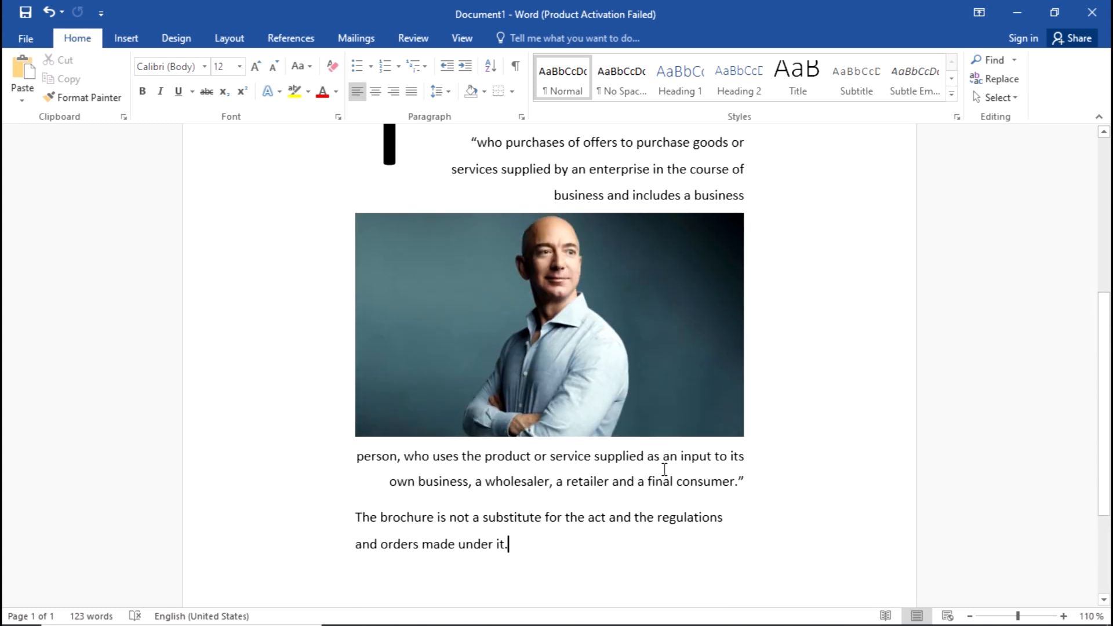
Step: Check the remaining exam tasks in the PDF, then return to the Word document
key(alt+Tab)
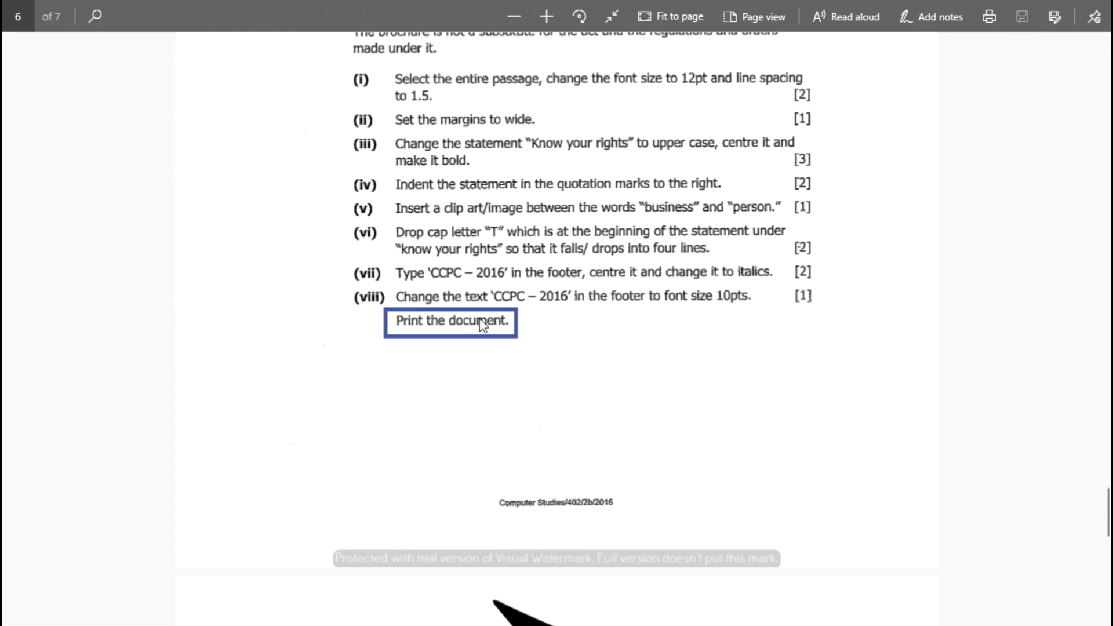
key(alt+Tab)
scroll(479, 319, up, 5)
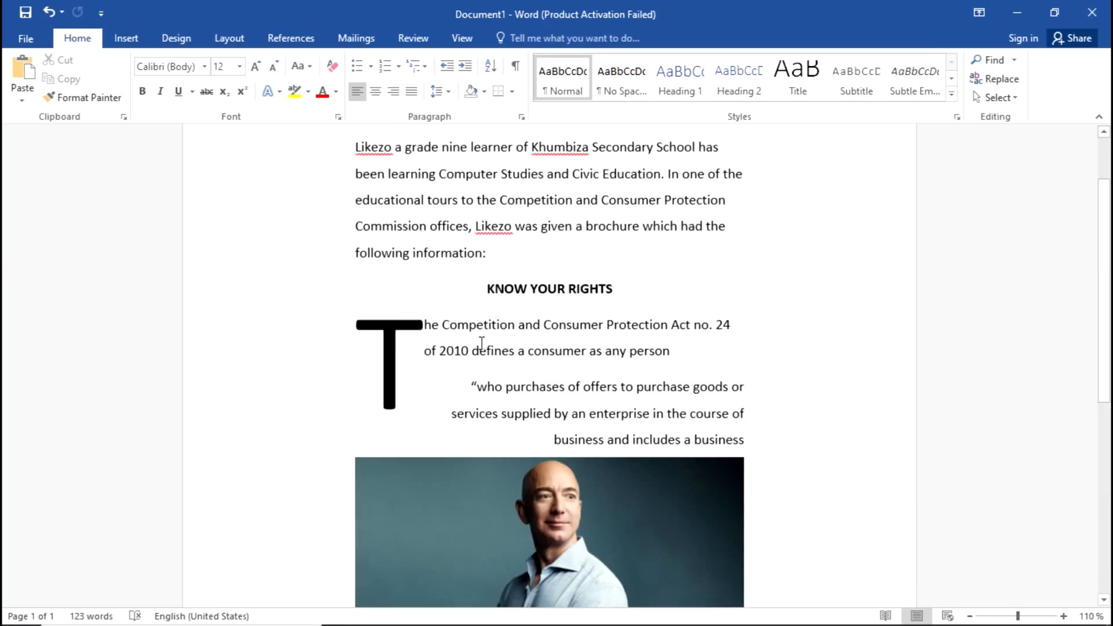
Step: Print one copy of the brochure to Microsoft Print to PDF
click(33, 35)
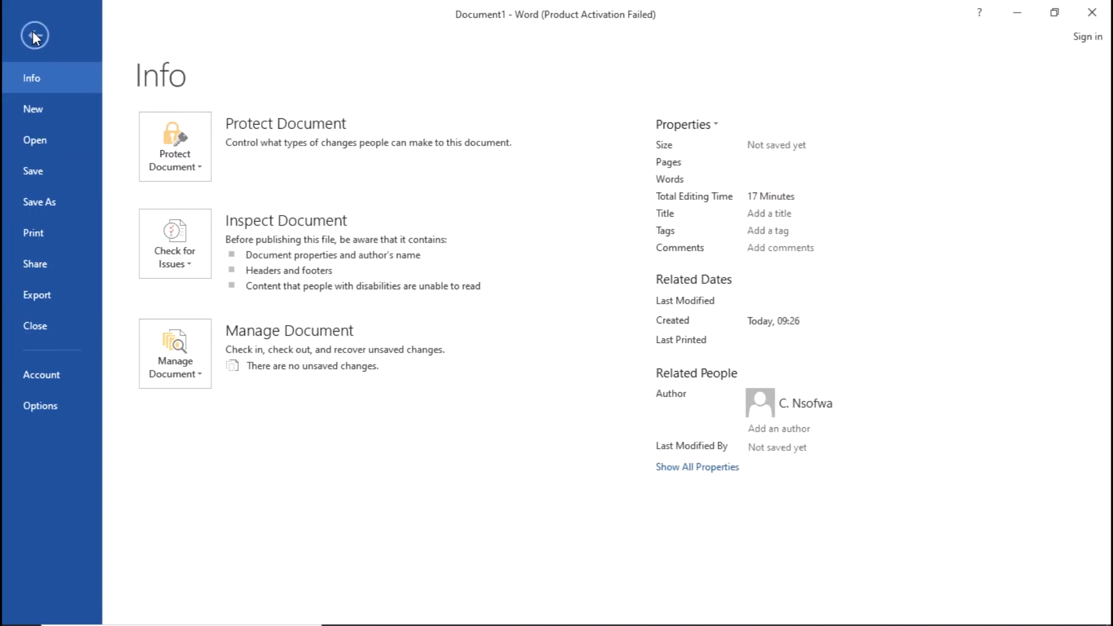
click(41, 231)
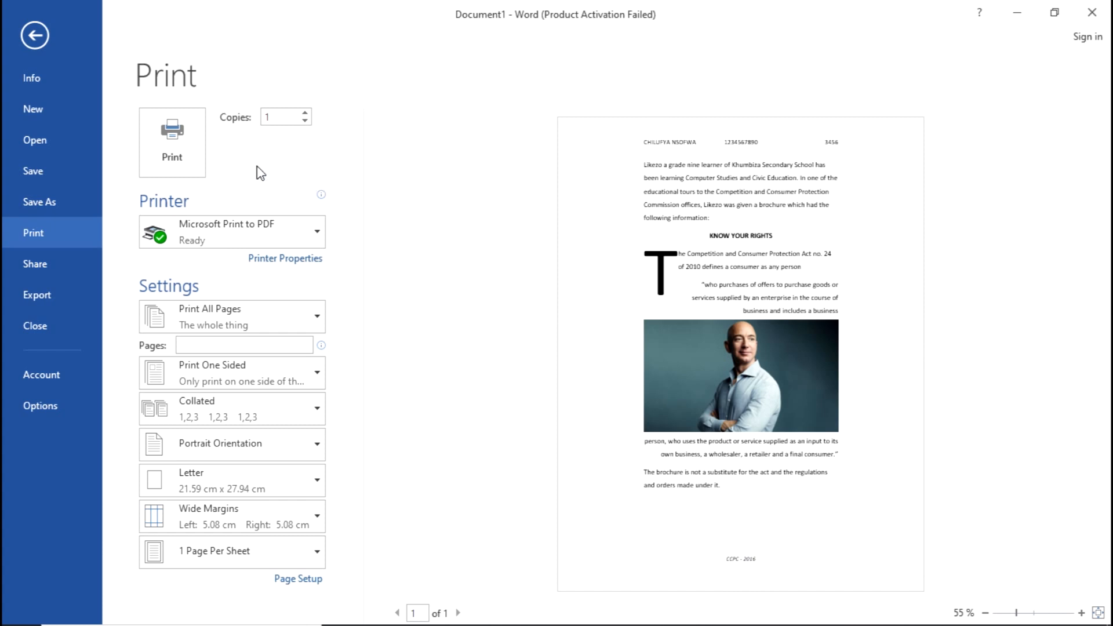
click(184, 146)
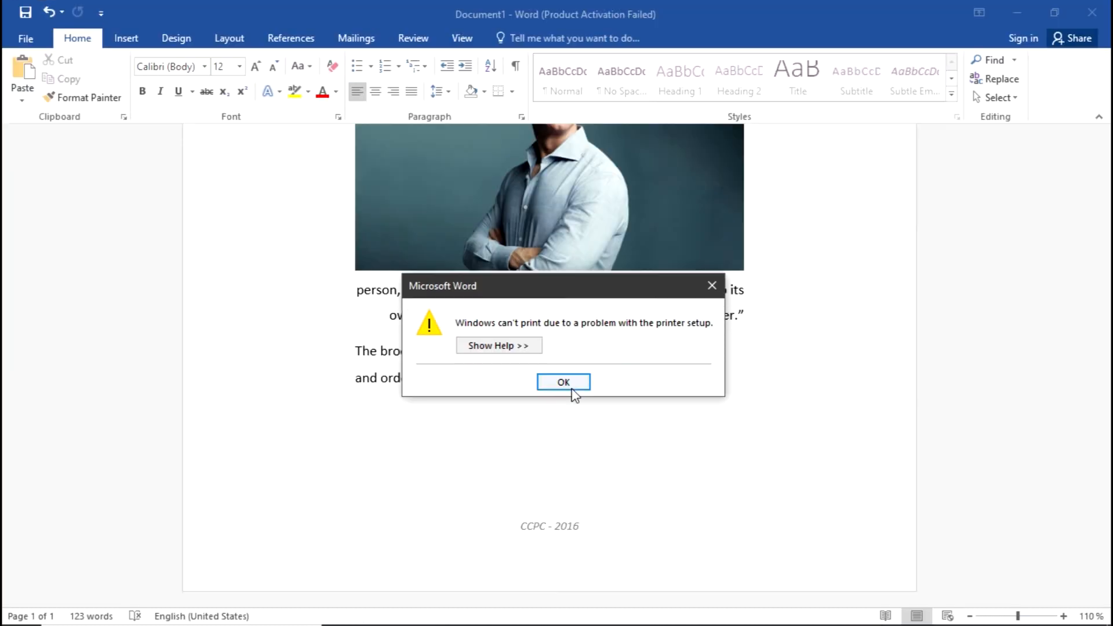
Step: Dismiss the 'Windows can't print' error with OK
click(567, 384)
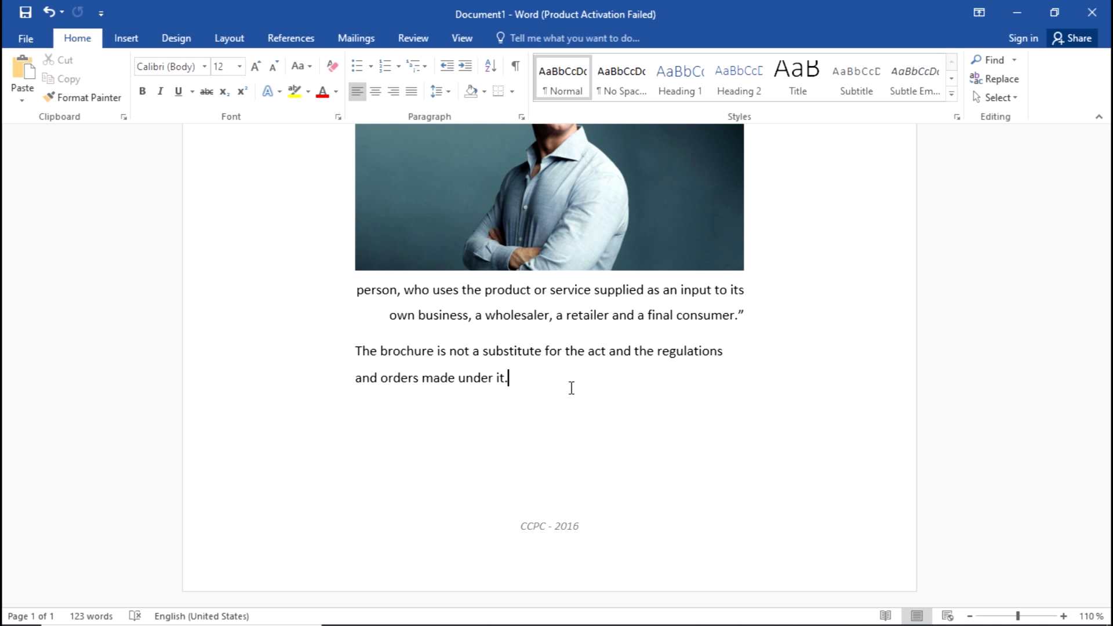
mouse_move(870, 624)
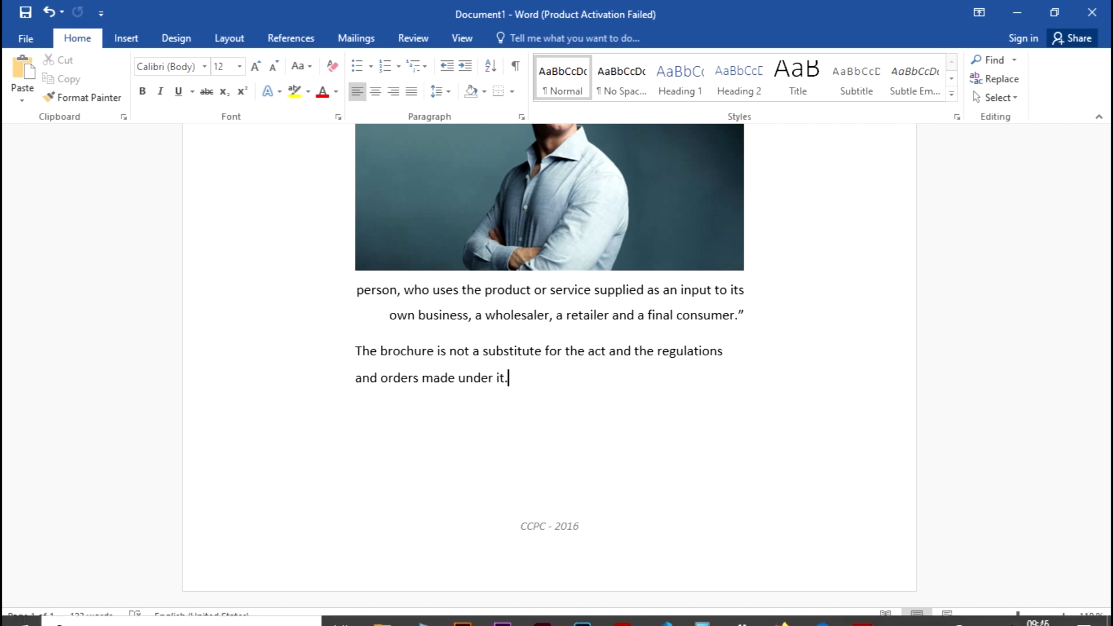